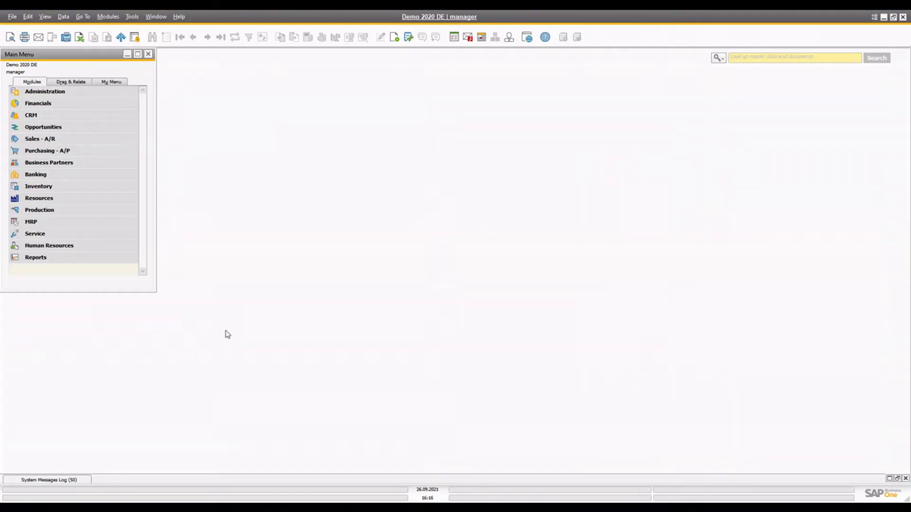
# Start a new Inventory Transfer Request from Inventory Transactions
pyautogui.click(52, 186)
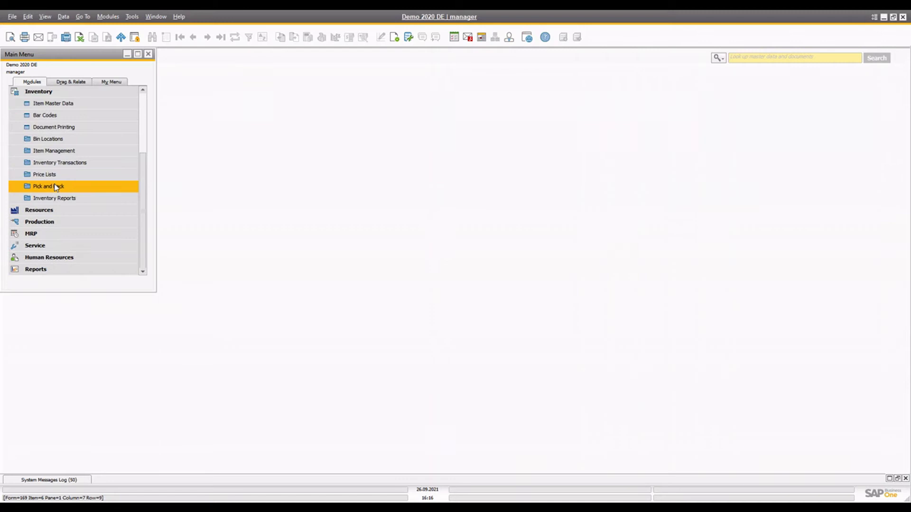
pyautogui.click(70, 152)
pyautogui.click(70, 152)
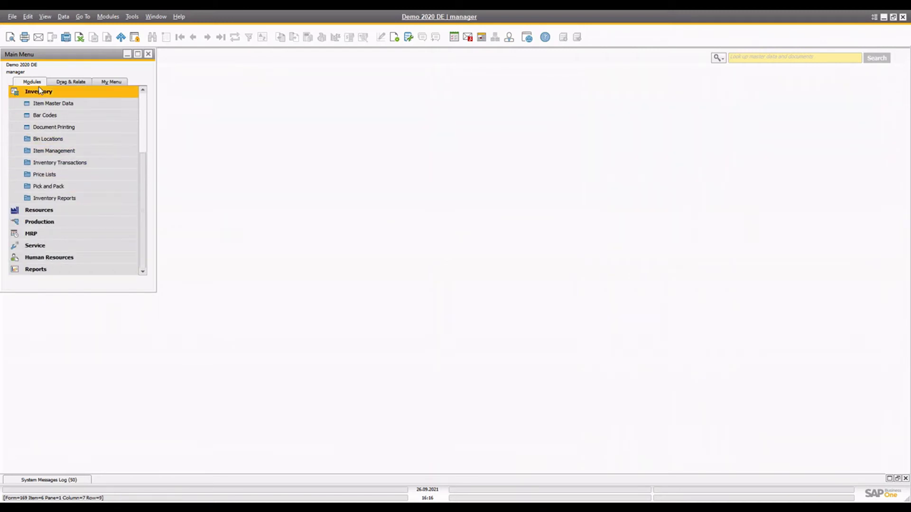
pyautogui.click(56, 162)
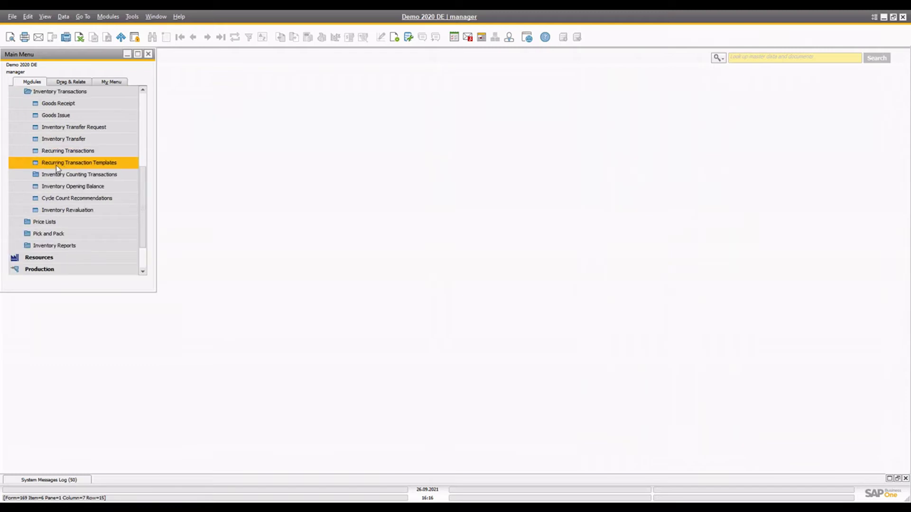
pyautogui.click(60, 127)
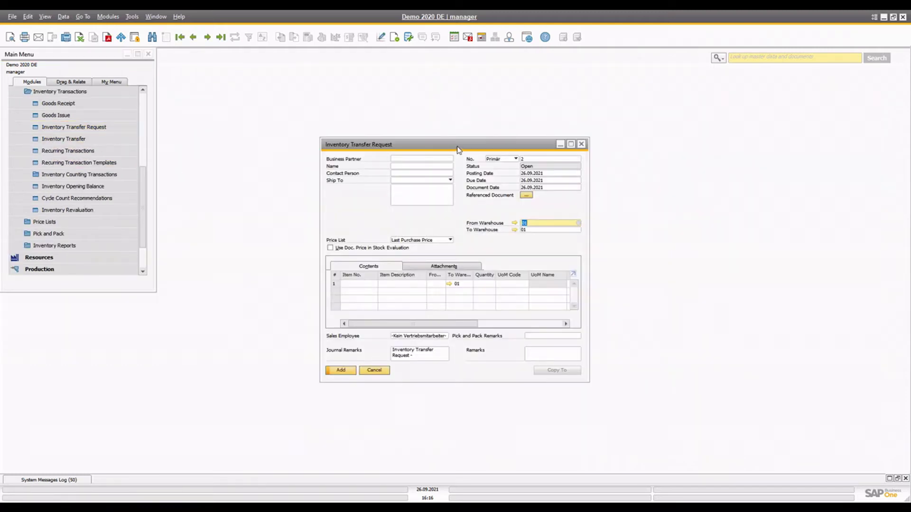
pyautogui.moveTo(458, 150); pyautogui.dragTo(459, 135)
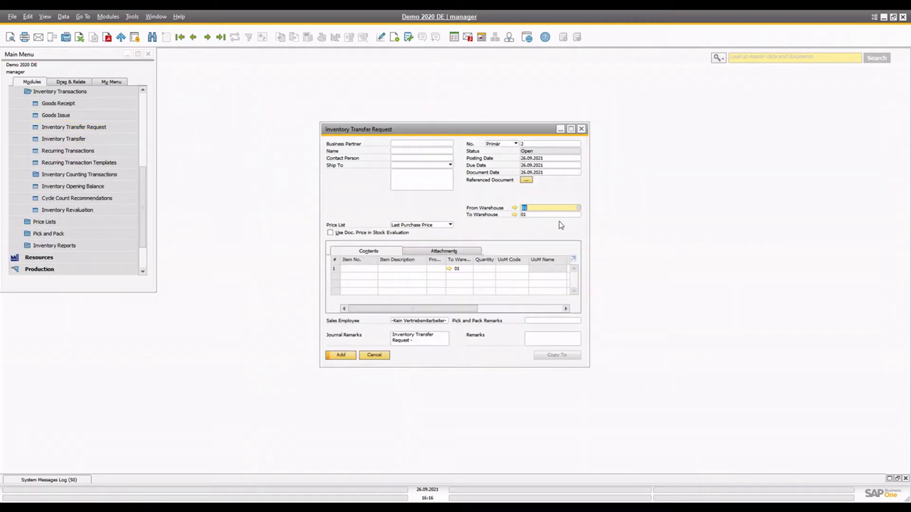
# Set To Warehouse to 02 and bring up the List of Items for the first line
pyautogui.click(539, 214)
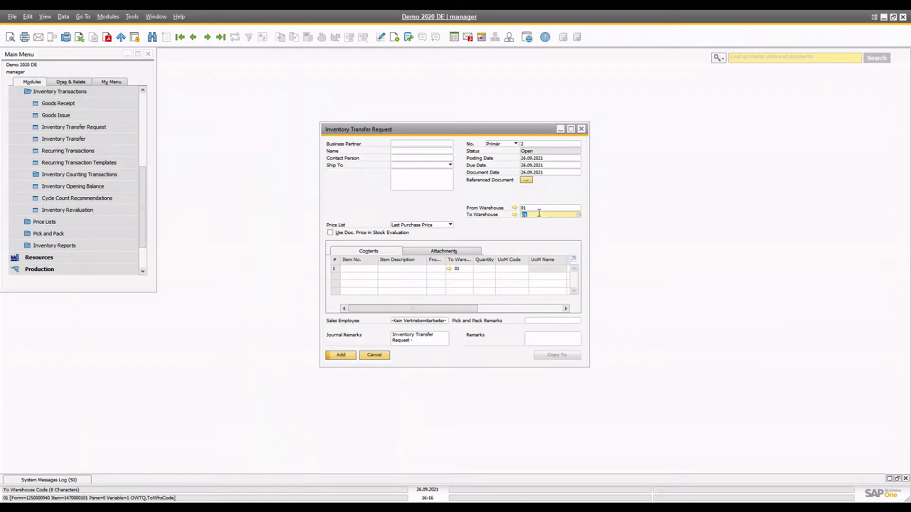
pyautogui.write('02')
pyautogui.press('Tab')
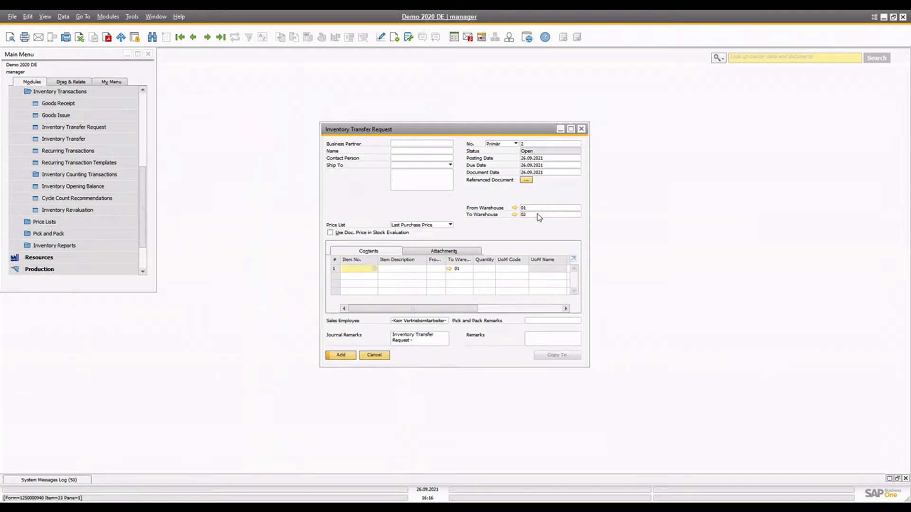
pyautogui.press('Tab')
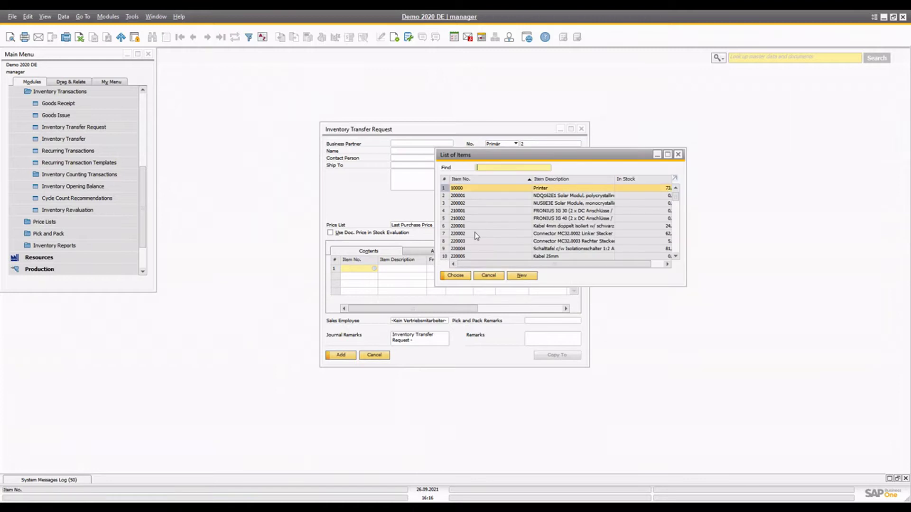
# Put Printer Paper A5 White on line one and check its stock per warehouse
pyautogui.scroll(-9, 491, 227)
pyautogui.scroll(-8, 493, 236)
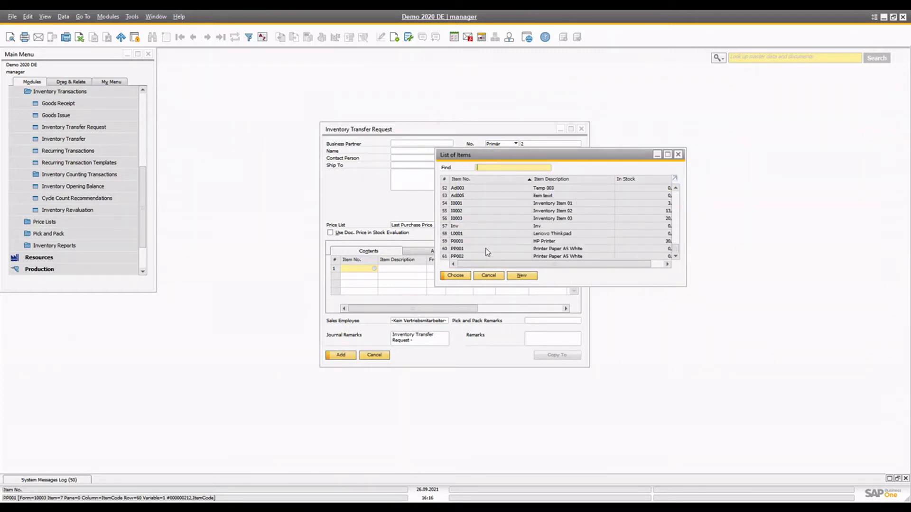
pyautogui.doubleClick(481, 249)
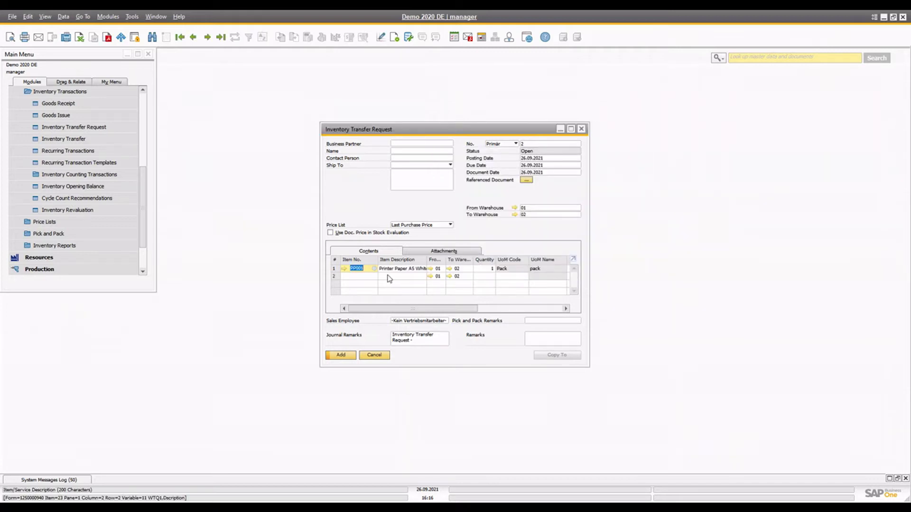
pyautogui.click(344, 269)
pyautogui.click(557, 192)
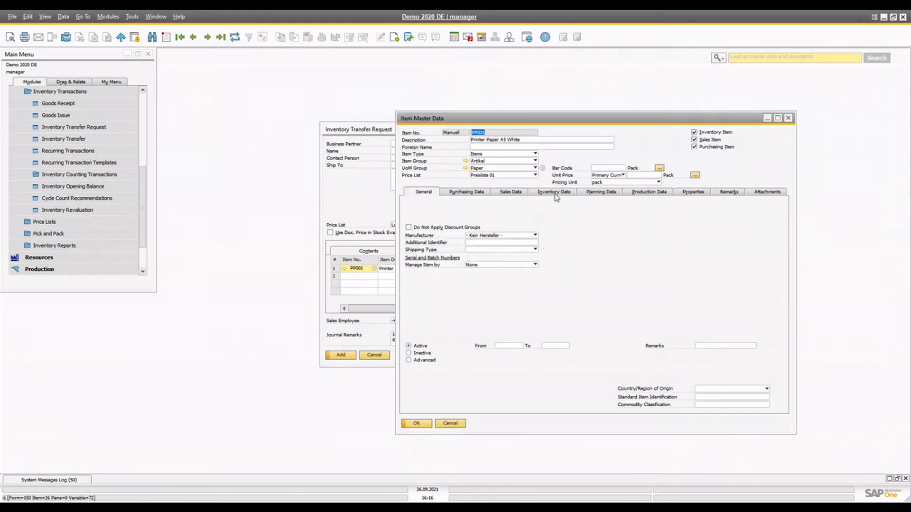
pyautogui.click(450, 423)
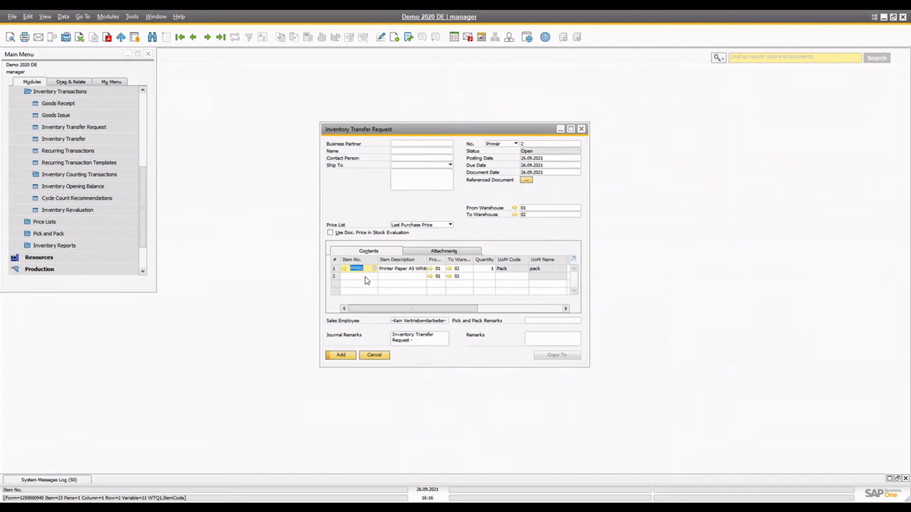
# Replace it with P0001 HP Printer, review its warehouse stock, and return to the request
pyautogui.press('BackSpace')
pyautogui.press('Tab')
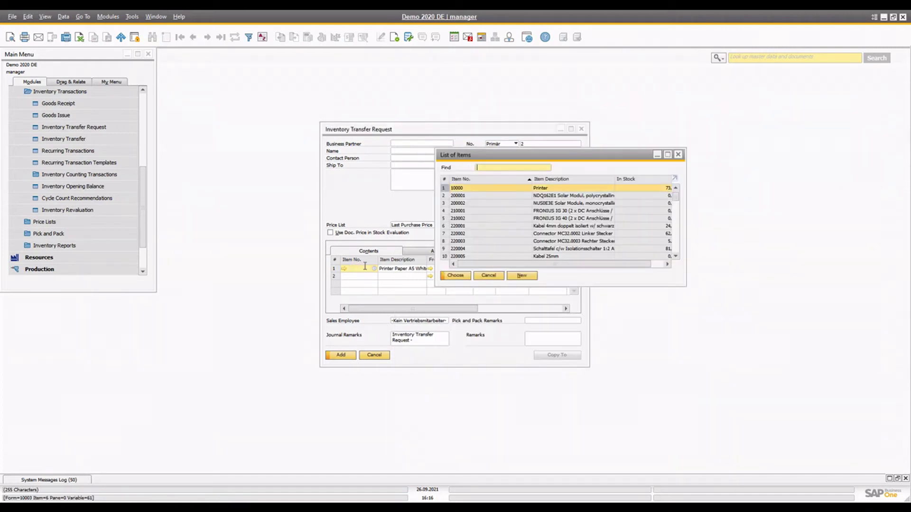
pyautogui.scroll(-15, 518, 229)
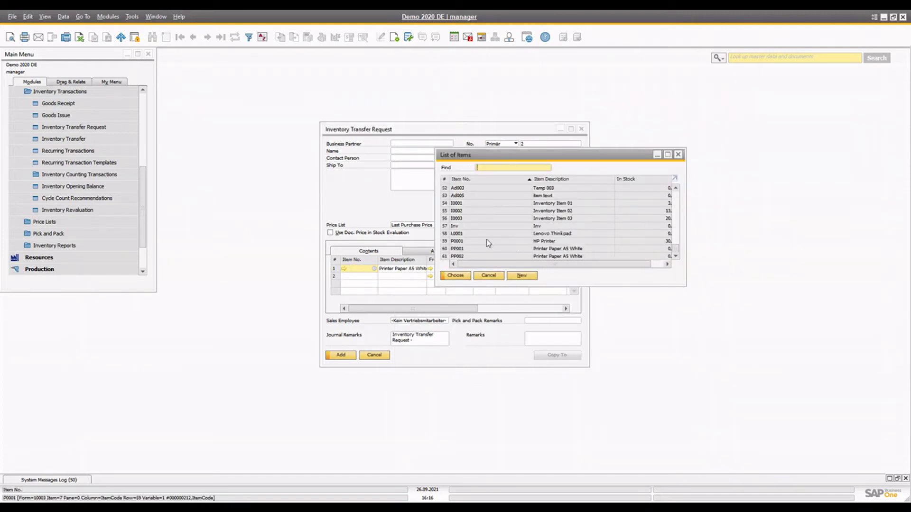
pyautogui.doubleClick(474, 241)
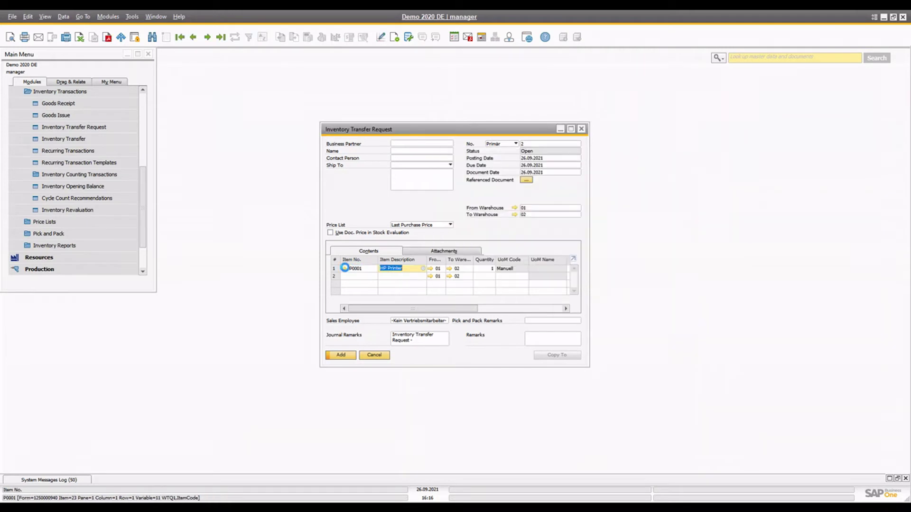
pyautogui.click(344, 268)
pyautogui.click(556, 193)
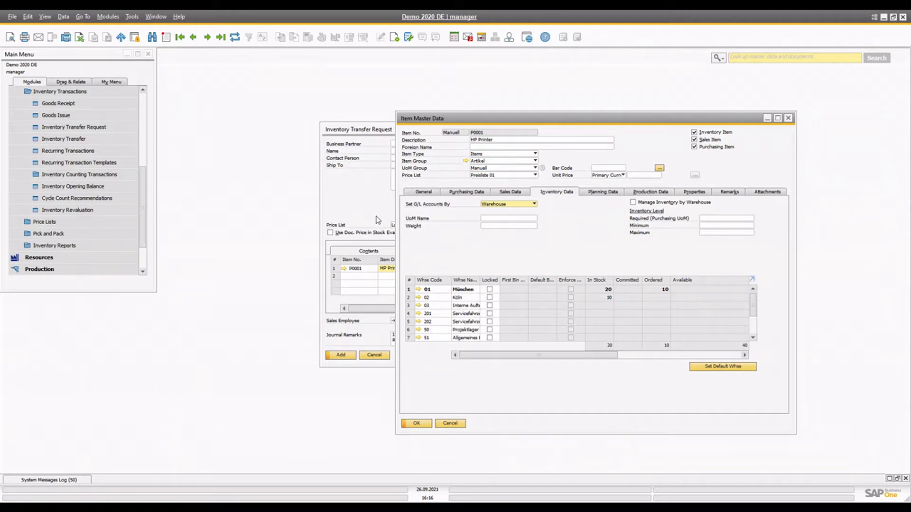
pyautogui.click(386, 294)
pyautogui.moveTo(420, 130); pyautogui.dragTo(267, 127)
pyautogui.press('Tab')
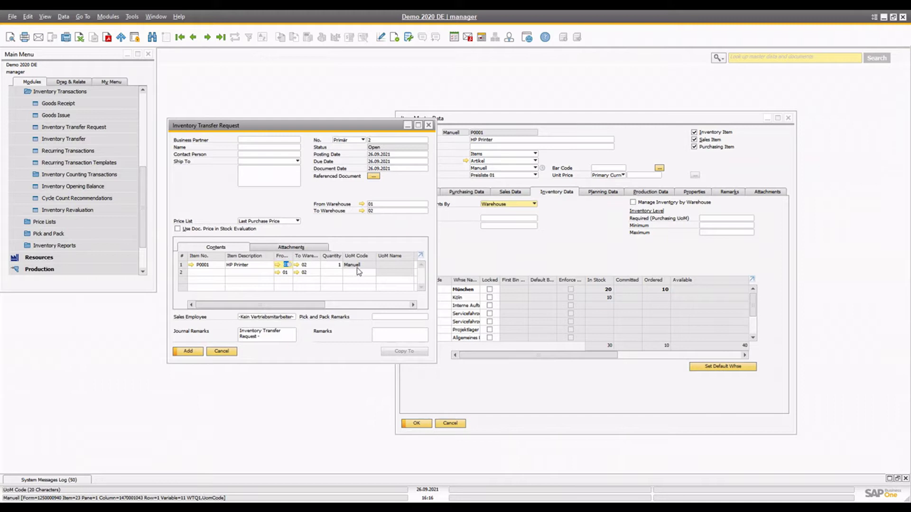
# Set the line quantity to 15 and add the transfer request
pyautogui.click(338, 266)
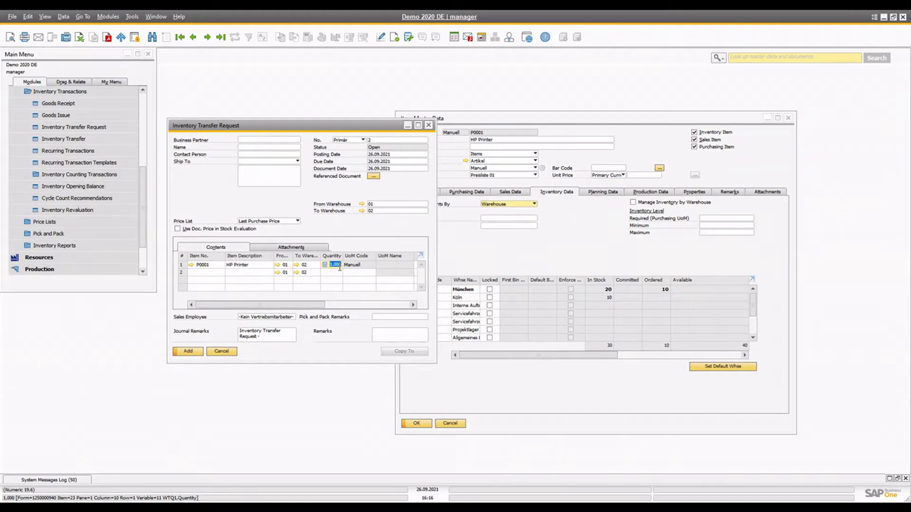
pyautogui.write('15')
pyautogui.press('Tab')
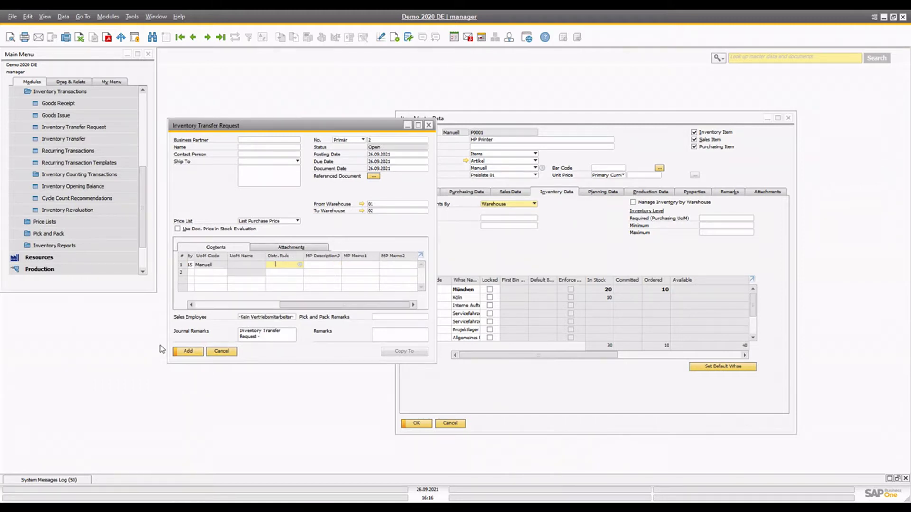
pyautogui.click(187, 351)
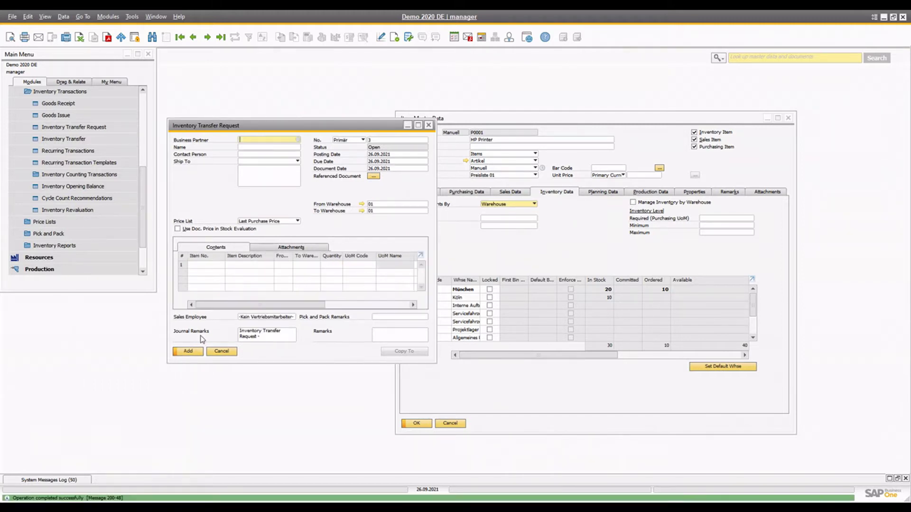
# Reopen the last saved transfer request, No. 2, and return to the Inventory module
pyautogui.click(221, 39)
pyautogui.moveTo(354, 129); pyautogui.dragTo(597, 134)
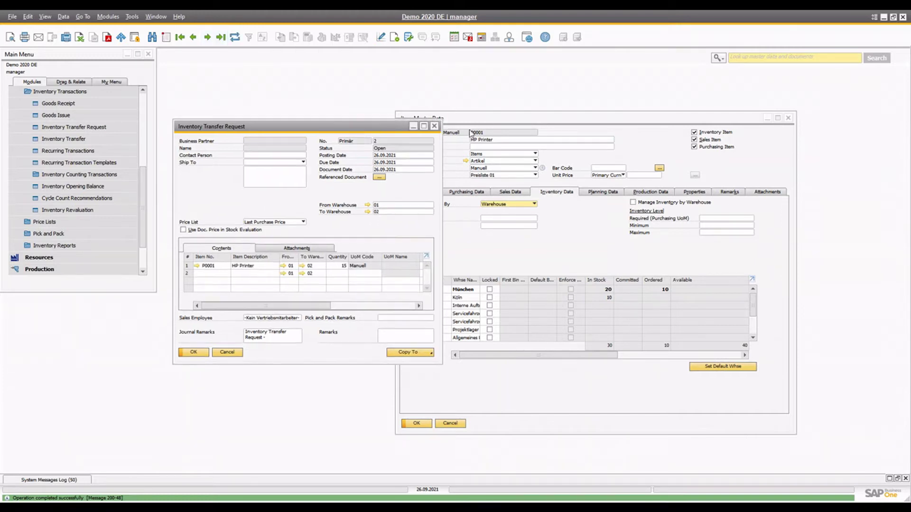
pyautogui.click(142, 101)
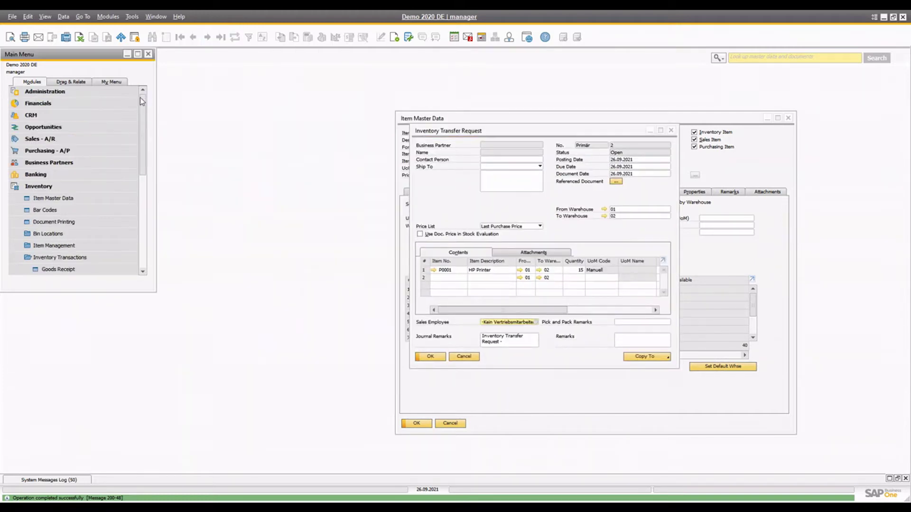
pyautogui.click(48, 187)
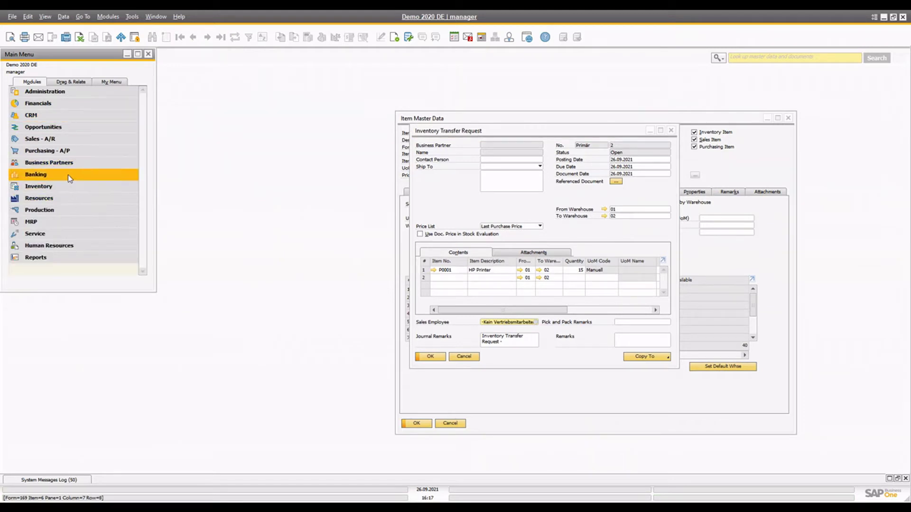
pyautogui.click(68, 186)
# Open the Pick Pack and Production Manager selection criteria
pyautogui.click(68, 186)
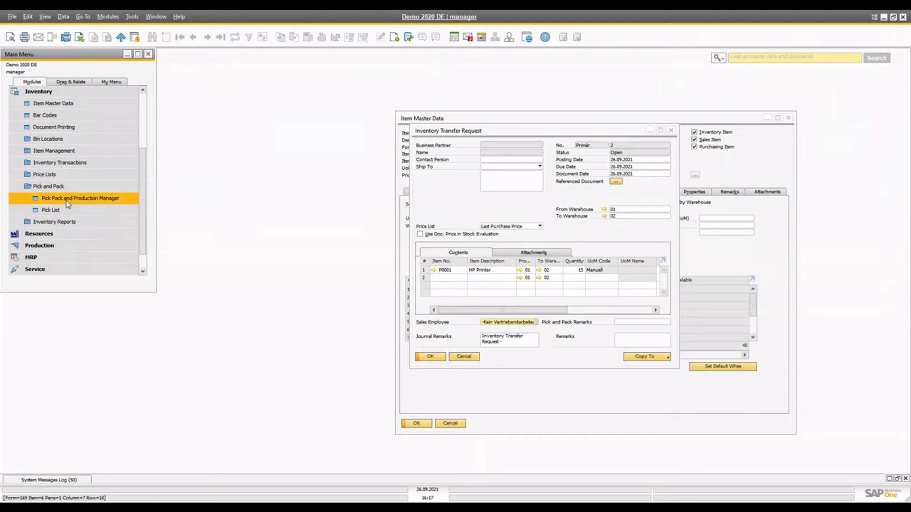
pyautogui.click(75, 198)
pyautogui.moveTo(558, 82); pyautogui.dragTo(351, 111)
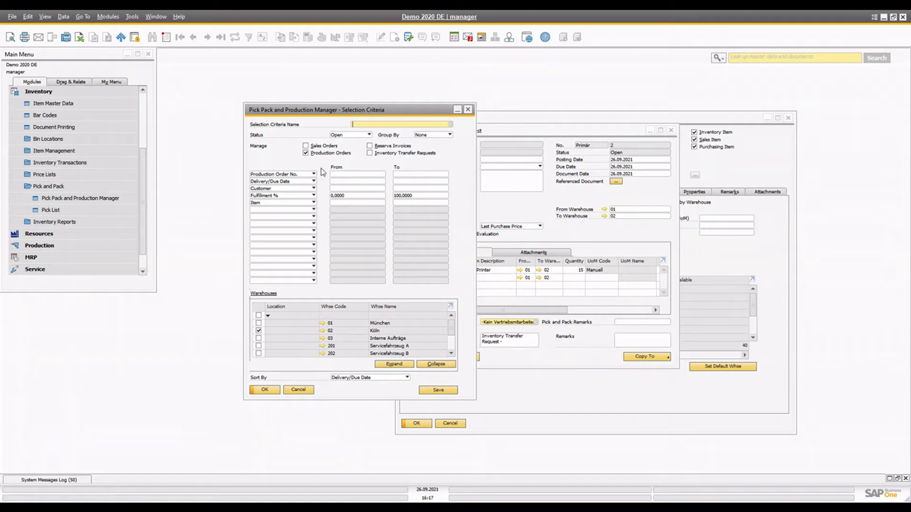
# Filter to inventory transfer requests from warehouse 01 only, and check transfer request 2
pyautogui.click(330, 154)
pyautogui.click(370, 153)
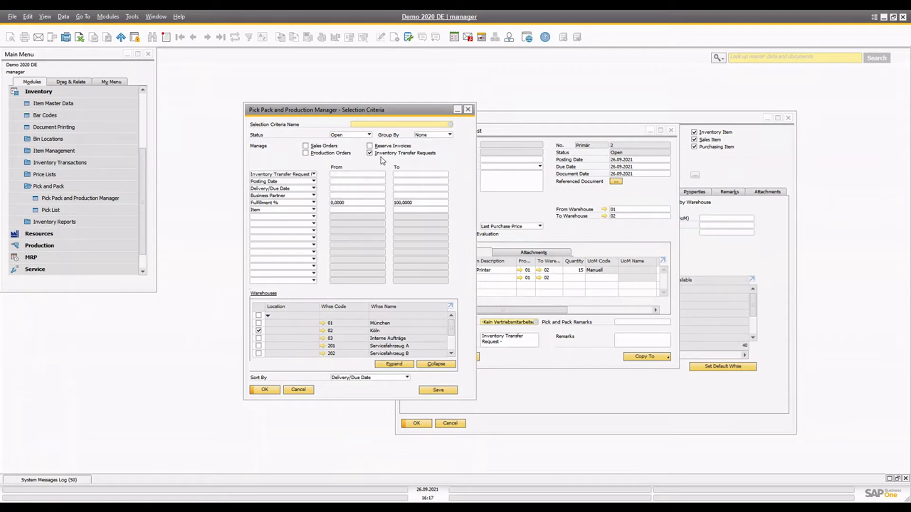
pyautogui.click(258, 323)
pyautogui.click(258, 330)
pyautogui.click(267, 389)
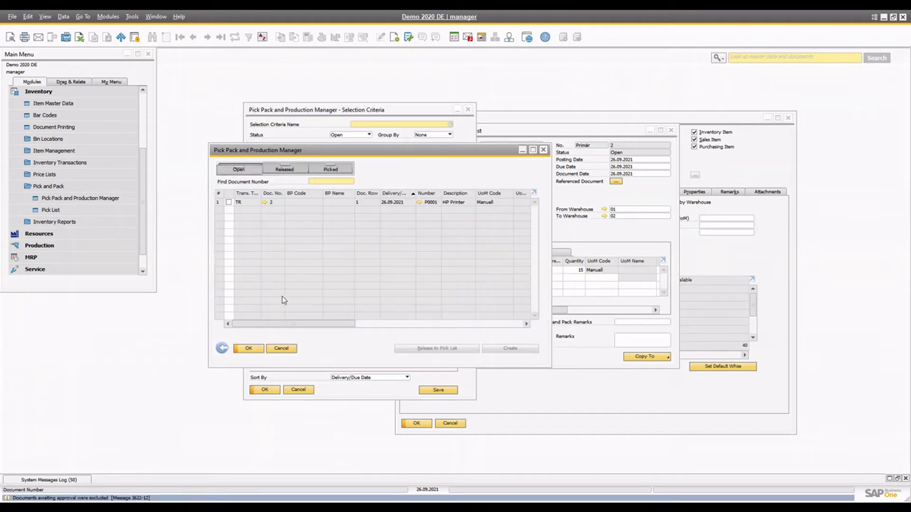
pyautogui.click(228, 202)
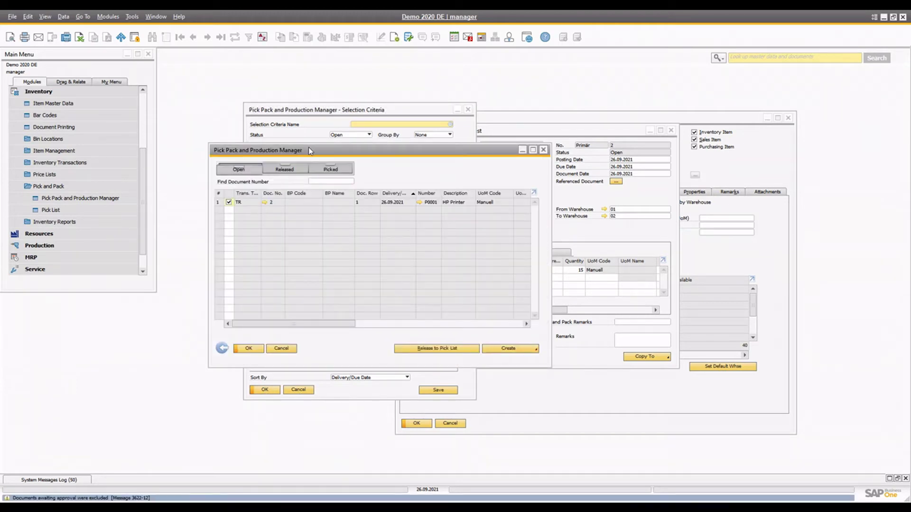
pyautogui.moveTo(309, 149); pyautogui.dragTo(270, 134)
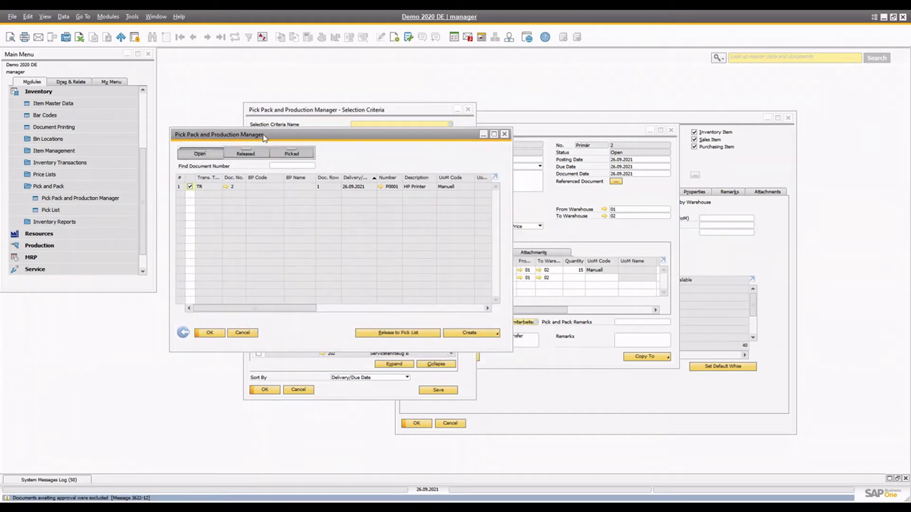
# Release the checked line to a pick list through the wizard
pyautogui.click(389, 332)
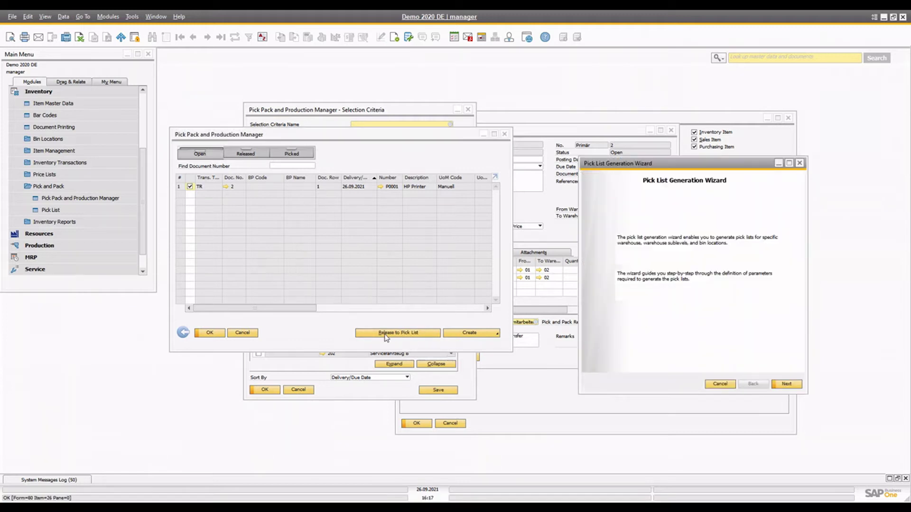
pyautogui.click(778, 384)
pyautogui.click(781, 383)
pyautogui.click(782, 384)
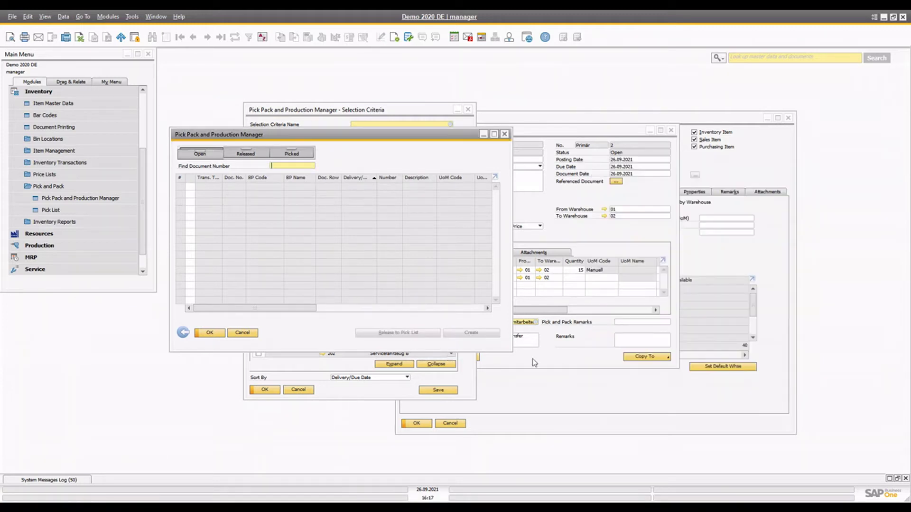
# Open pick list 13 from the Released tab for review
pyautogui.click(245, 154)
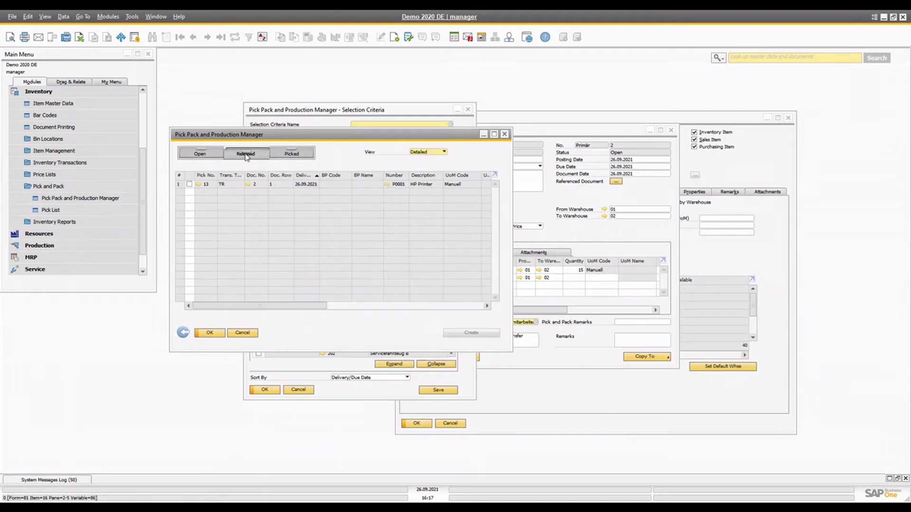
pyautogui.click(198, 184)
pyautogui.moveTo(589, 222); pyautogui.dragTo(575, 177)
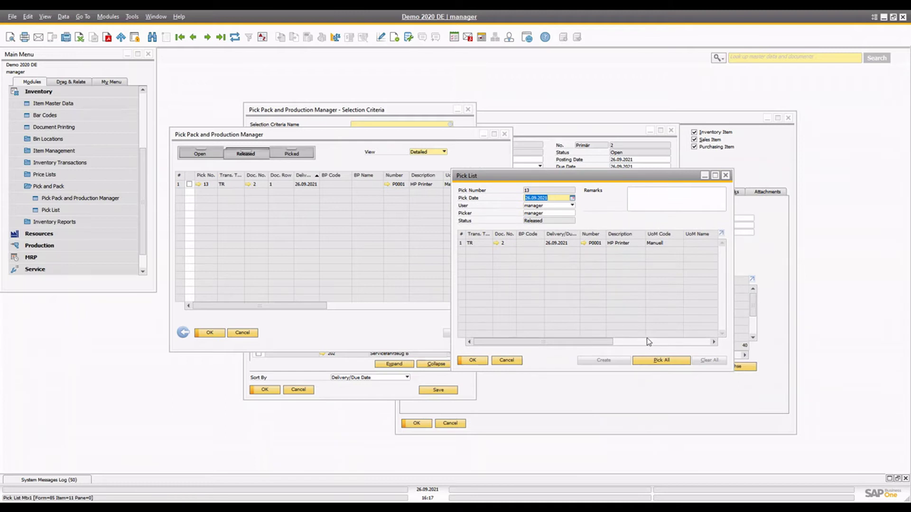
pyautogui.click(633, 342)
pyautogui.moveTo(624, 346); pyautogui.dragTo(681, 349)
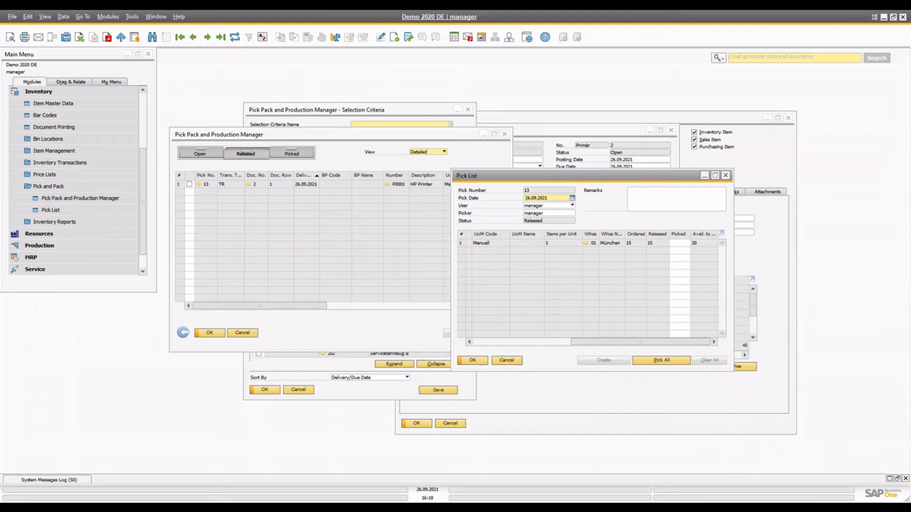
# Create and add an inventory transfer from pick list 13
pyautogui.click(506, 360)
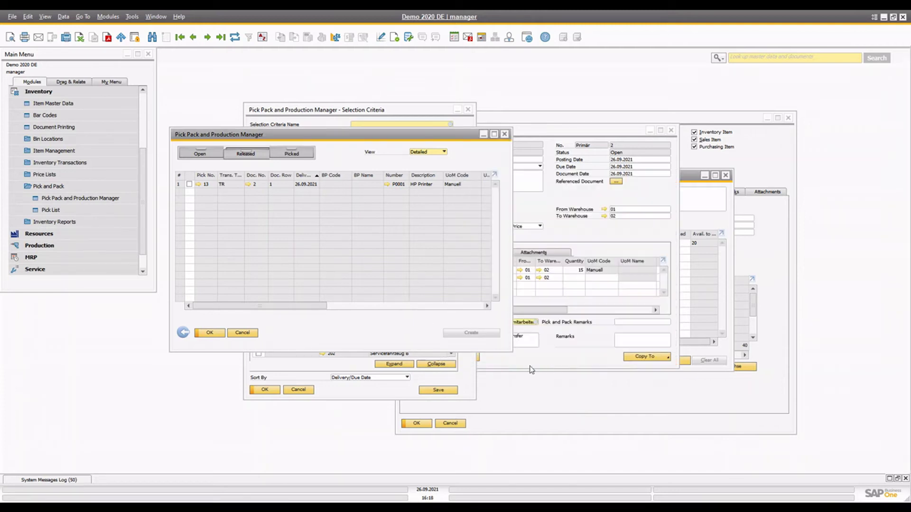
pyautogui.click(189, 184)
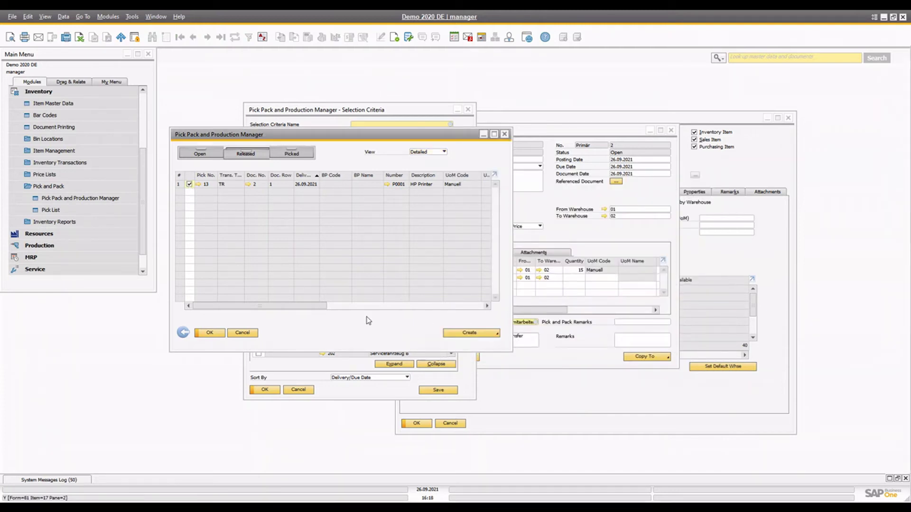
pyautogui.click(472, 332)
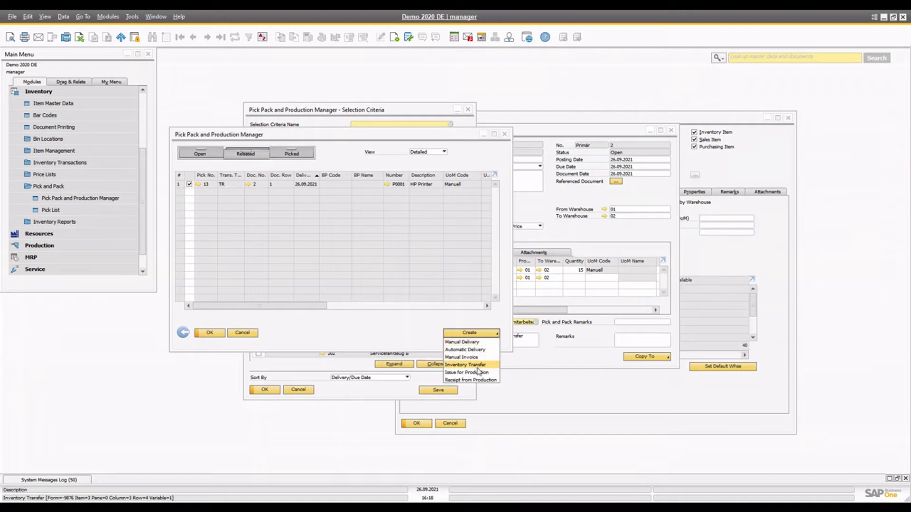
pyautogui.click(475, 365)
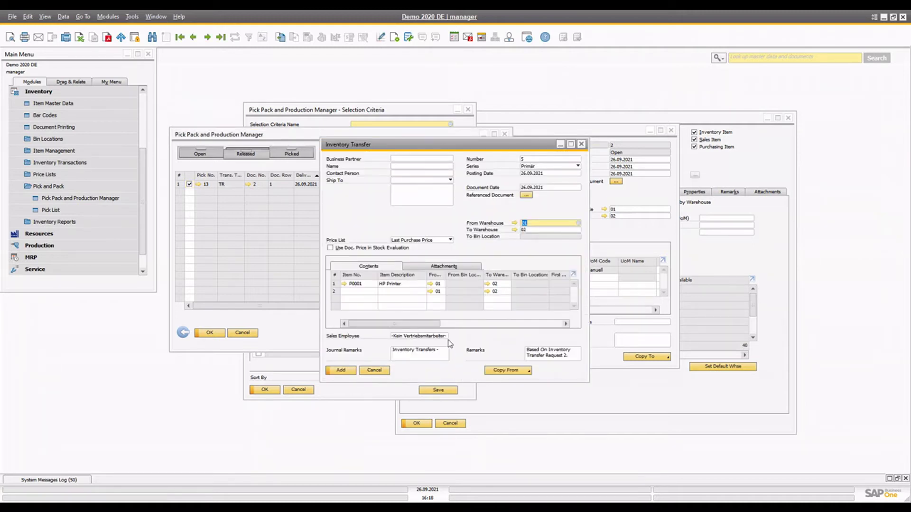
pyautogui.moveTo(437, 324); pyautogui.dragTo(507, 324)
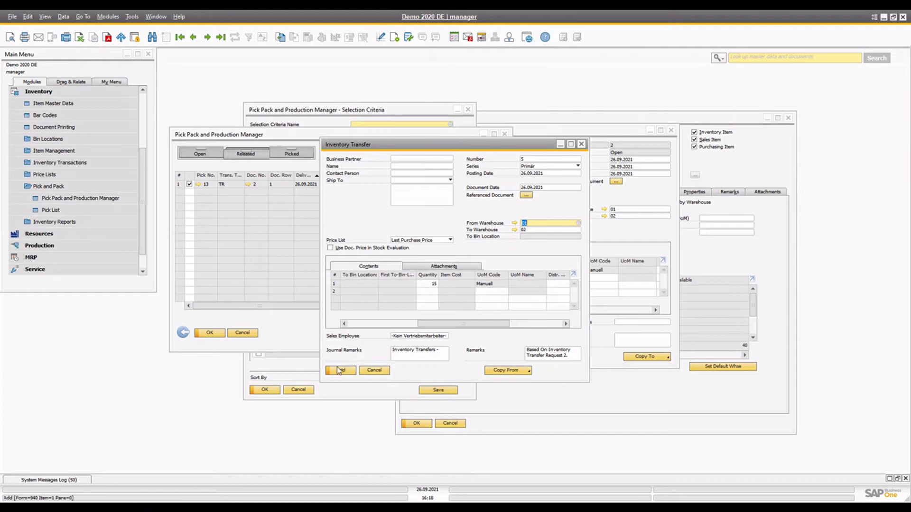
pyautogui.click(355, 264)
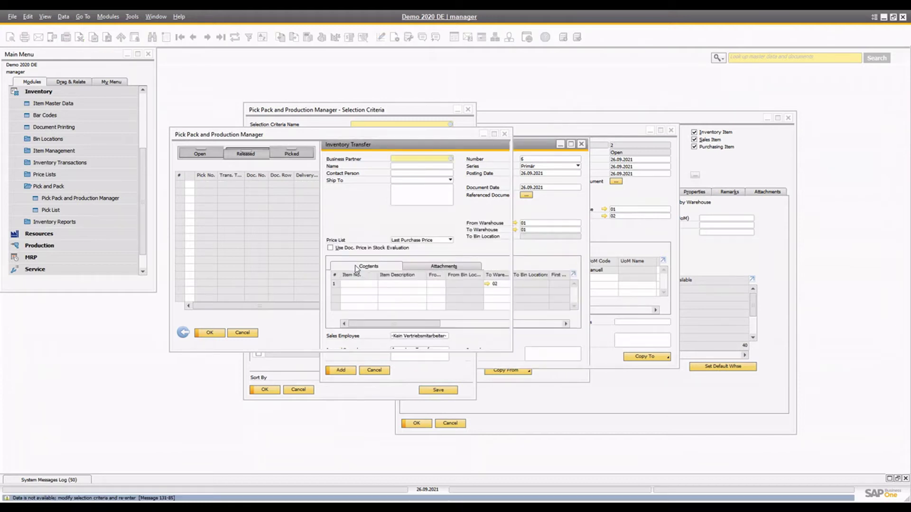
# Check the request's target document, inventory transfer 5, then close both windows
pyautogui.click(286, 153)
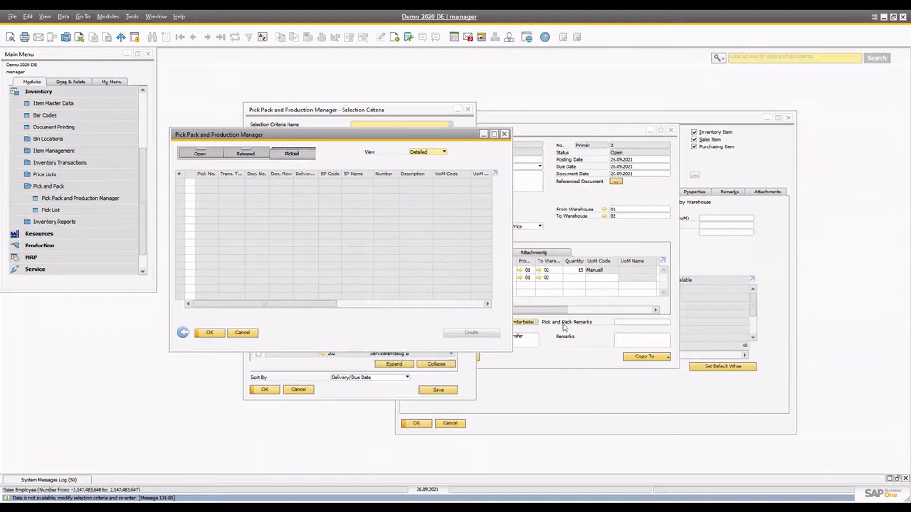
pyautogui.click(594, 356)
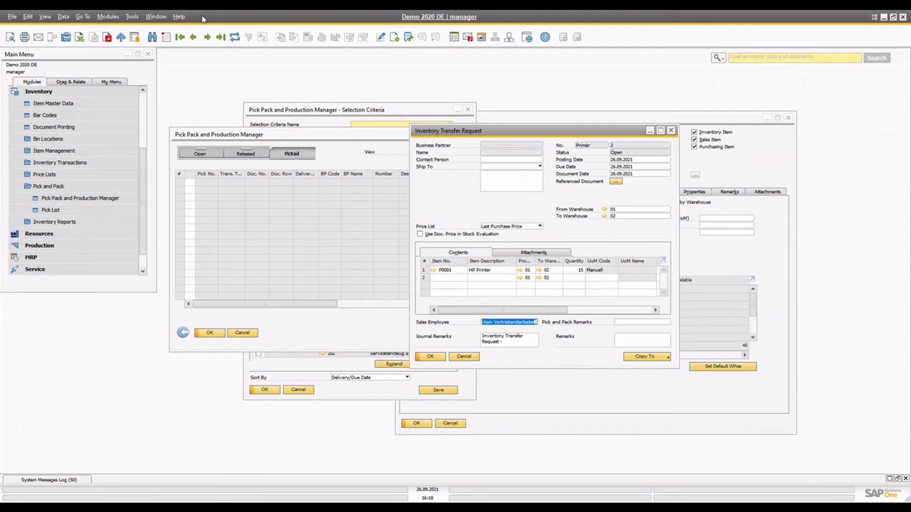
pyautogui.click(514, 213)
pyautogui.click(510, 212)
pyautogui.moveTo(435, 146); pyautogui.dragTo(363, 174)
pyautogui.moveTo(352, 352); pyautogui.dragTo(393, 352)
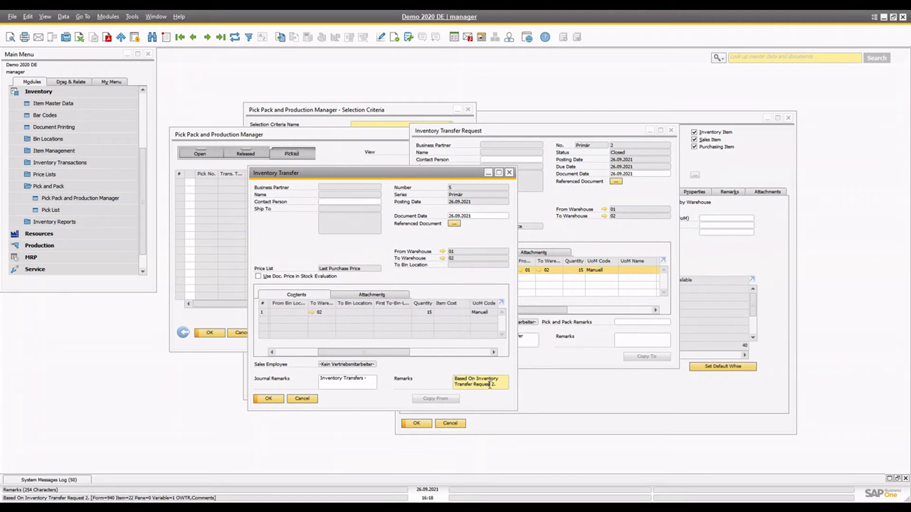
pyautogui.moveTo(335, 355); pyautogui.dragTo(489, 358)
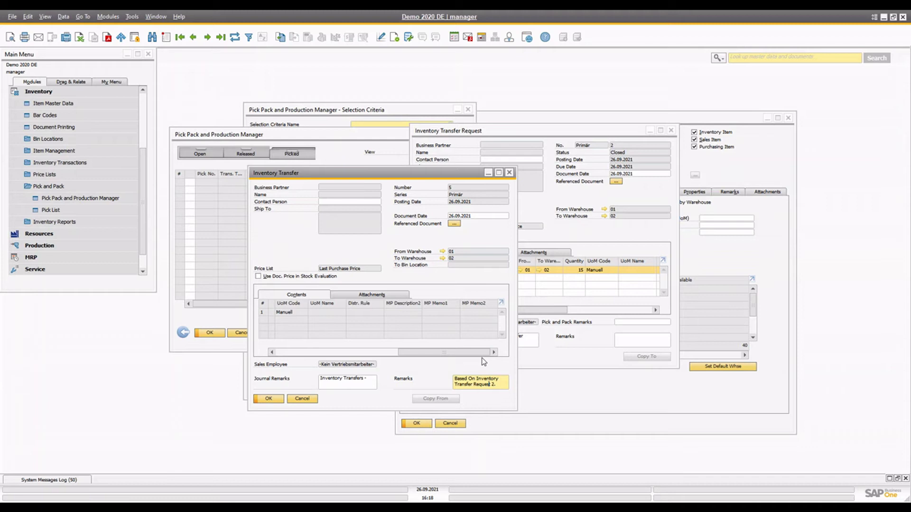
pyautogui.press('Escape')
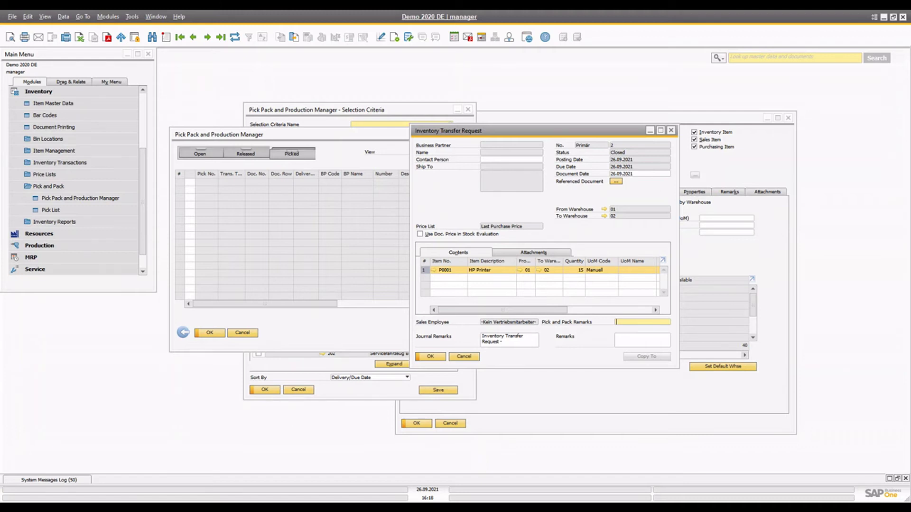
pyautogui.press('Escape')
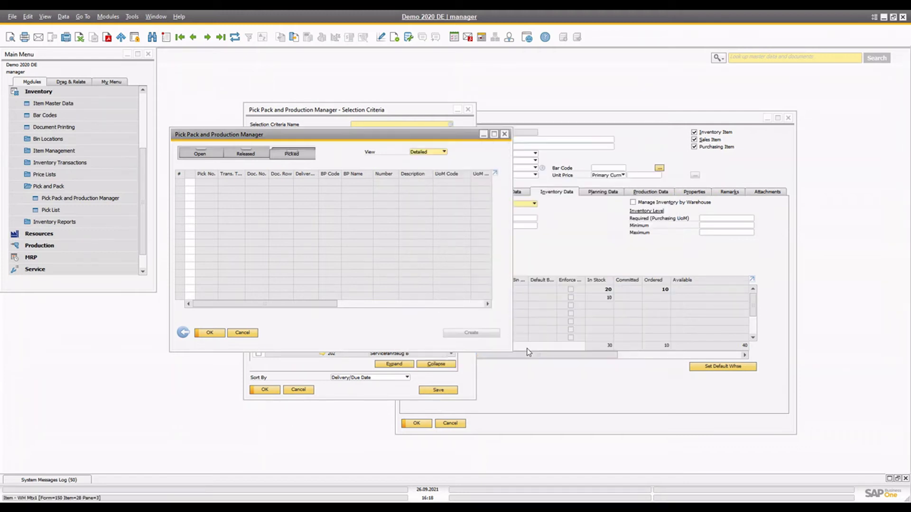
# Close the Pick Pack manager, Selection Criteria and Item Master Data windows with Esc
pyautogui.press('Escape')
pyautogui.press('Escape')
pyautogui.press('Escape')
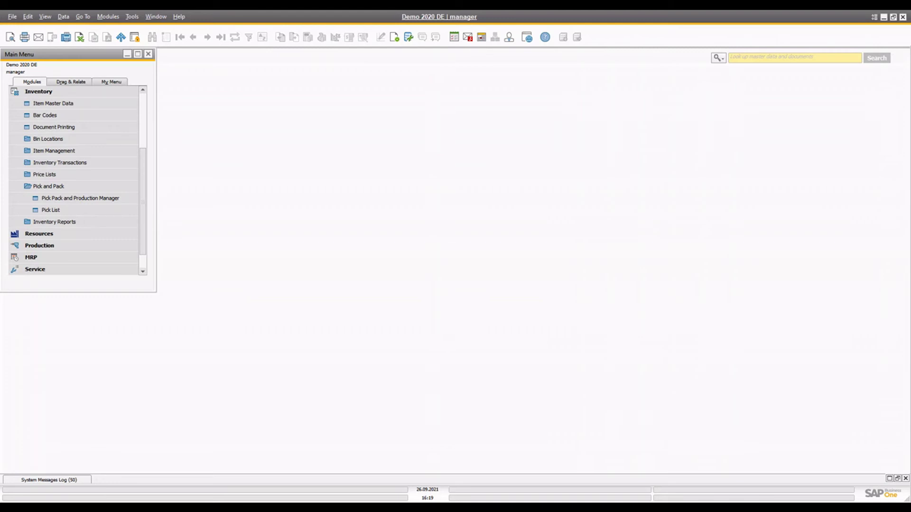
# Start a new sales order for customer 10000
pyautogui.click(38, 91)
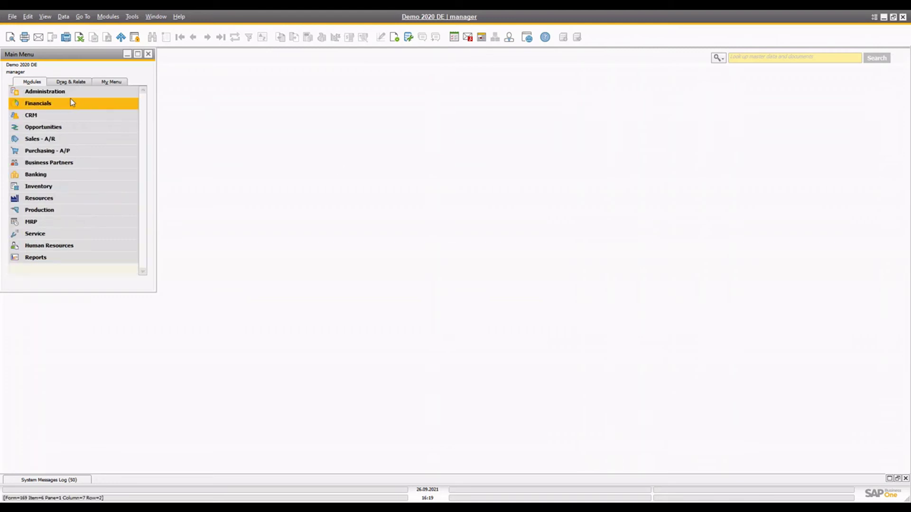
pyautogui.click(45, 139)
pyautogui.click(52, 127)
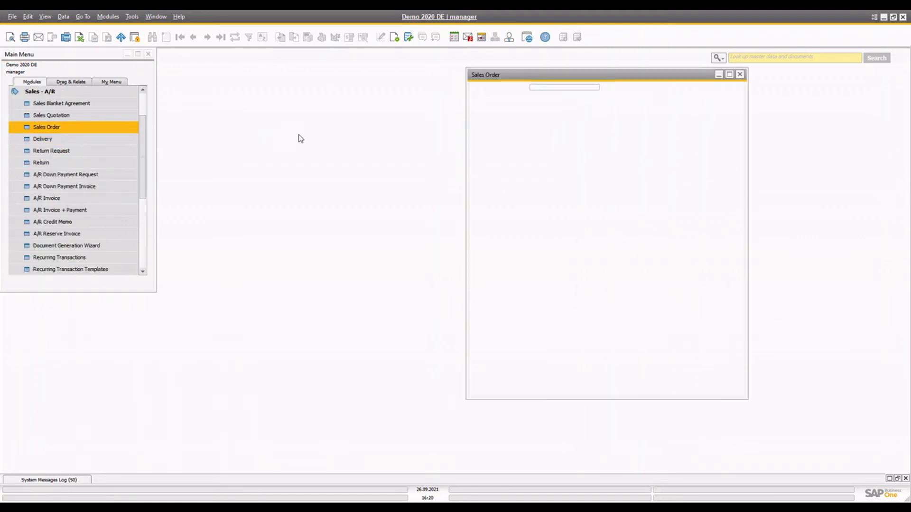
pyautogui.moveTo(517, 83); pyautogui.dragTo(417, 102)
pyautogui.press('Tab')
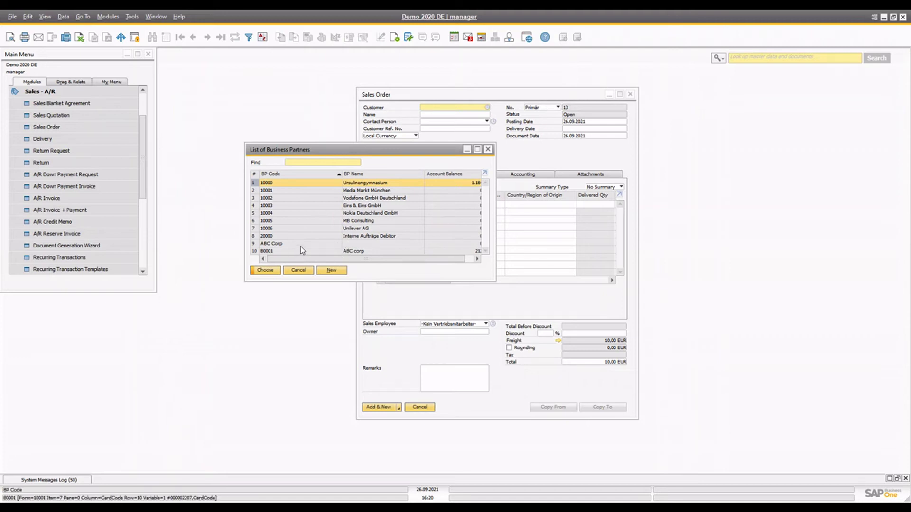
pyautogui.doubleClick(276, 185)
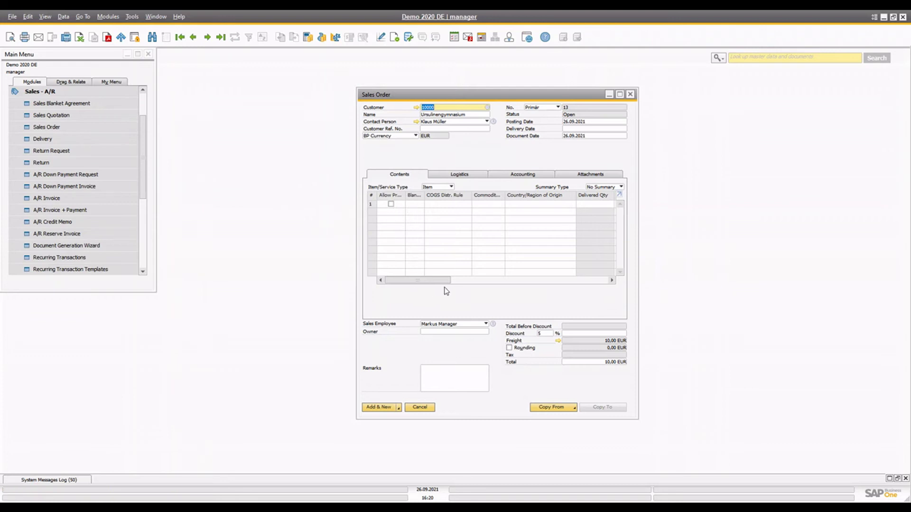
pyautogui.moveTo(439, 280); pyautogui.dragTo(482, 281)
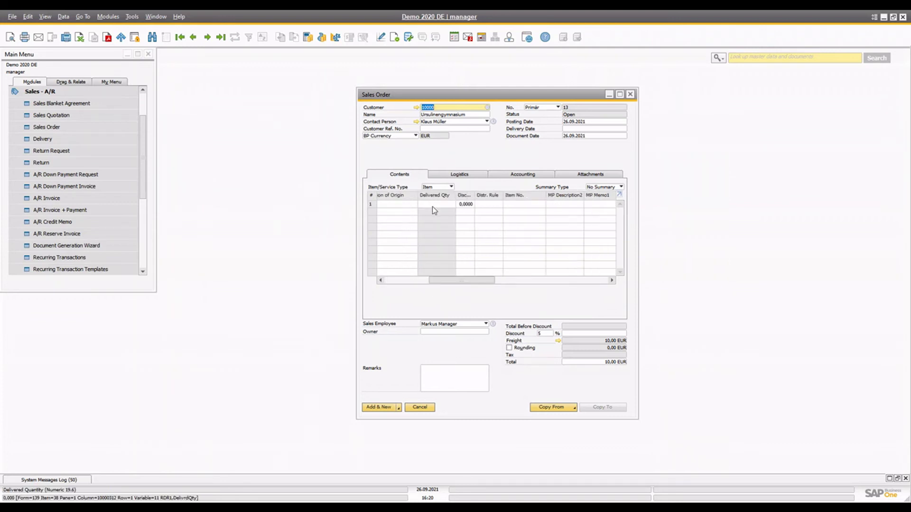
# Add P0001 HP Printer to row 1 with quantity 2
pyautogui.click(525, 204)
pyautogui.press('Tab')
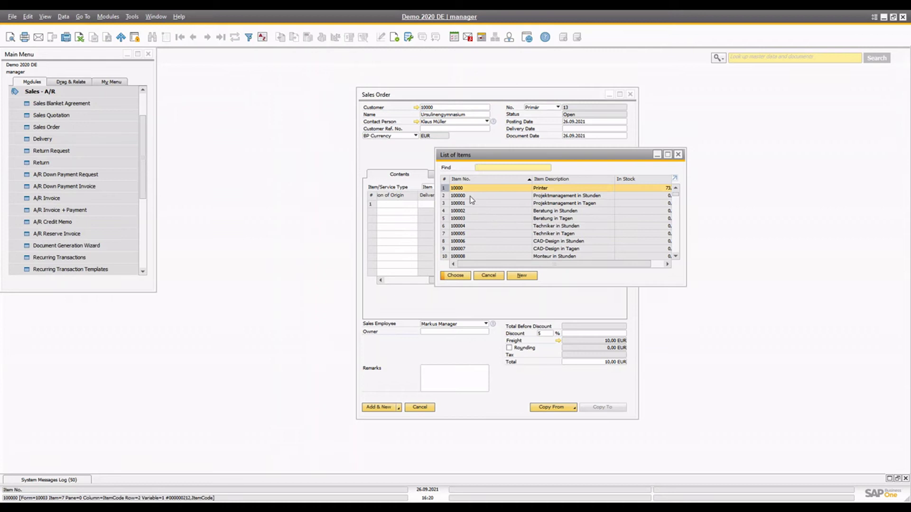
pyautogui.scroll(-10, 489, 237)
pyautogui.scroll(-20, 488, 257)
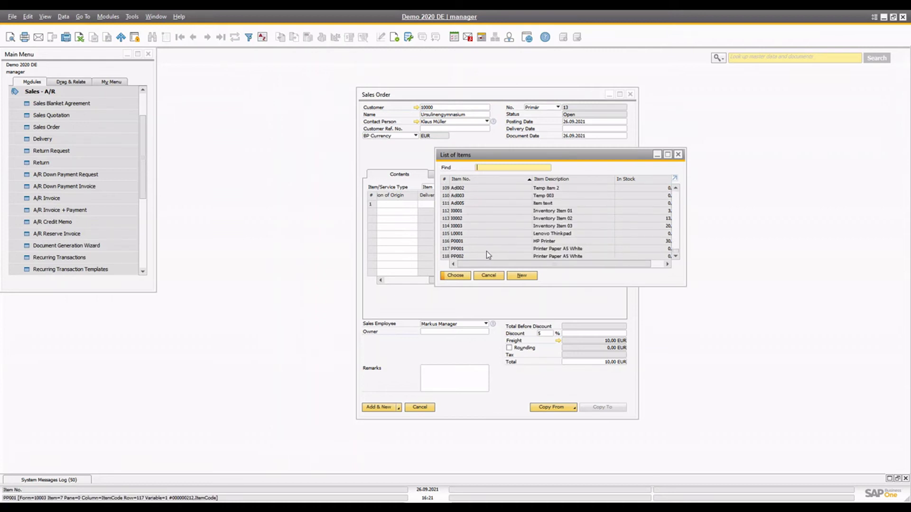
pyautogui.doubleClick(485, 241)
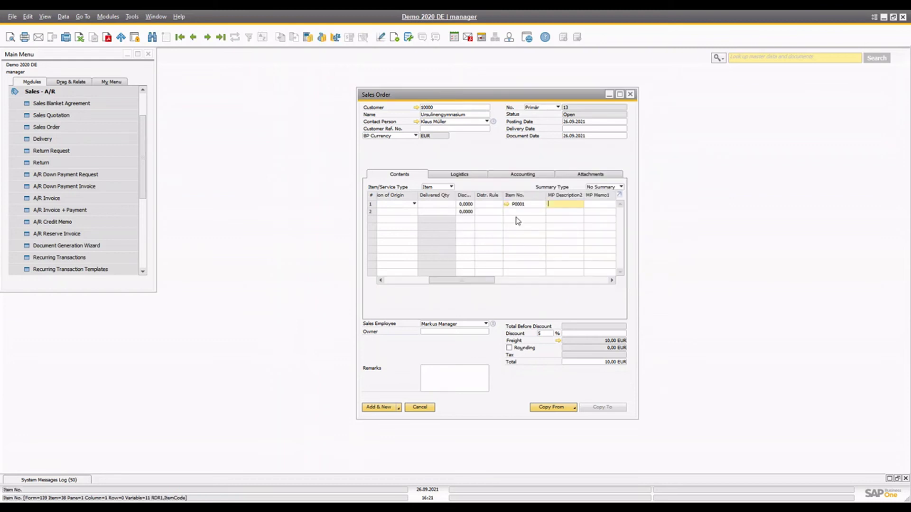
pyautogui.press('Tab')
pyautogui.click(474, 203)
pyautogui.write('2')
pyautogui.press('Tab')
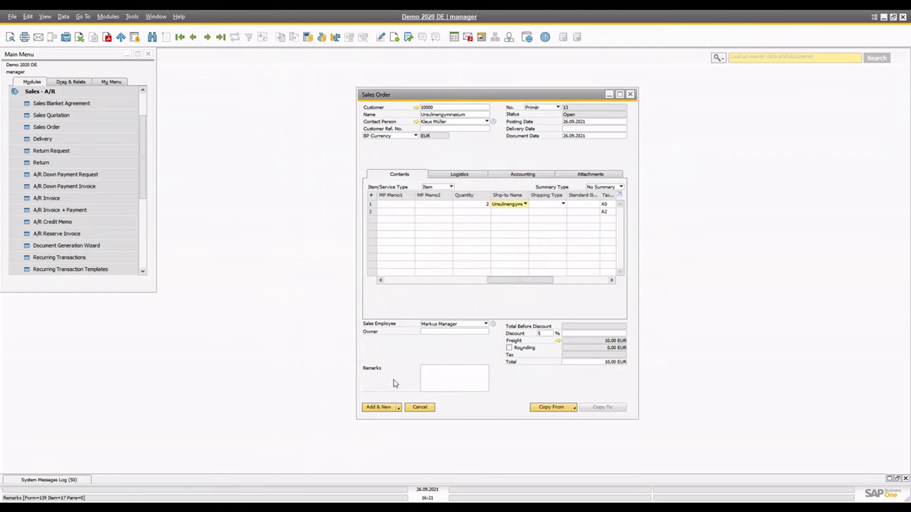
# Set delivery date 26.09.2021 for all rows, add order 13, and reopen it
pyautogui.click(388, 408)
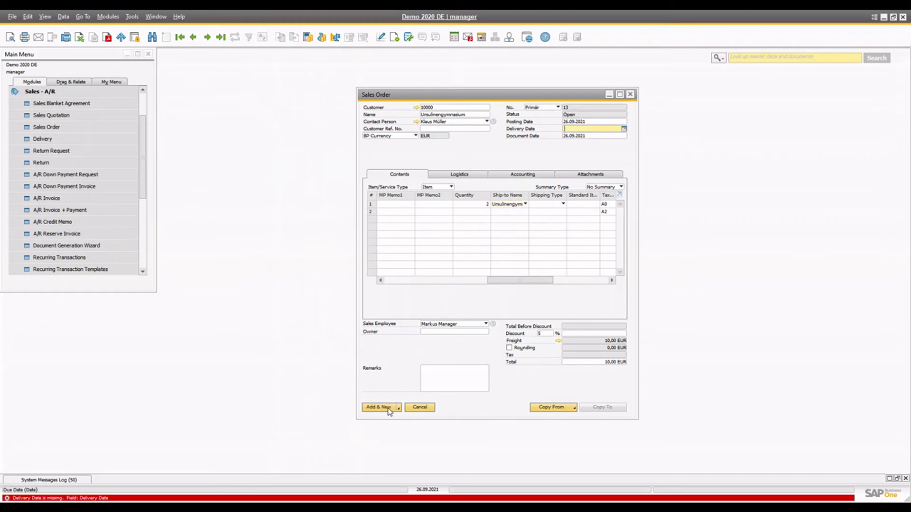
pyautogui.click(623, 129)
pyautogui.click(641, 188)
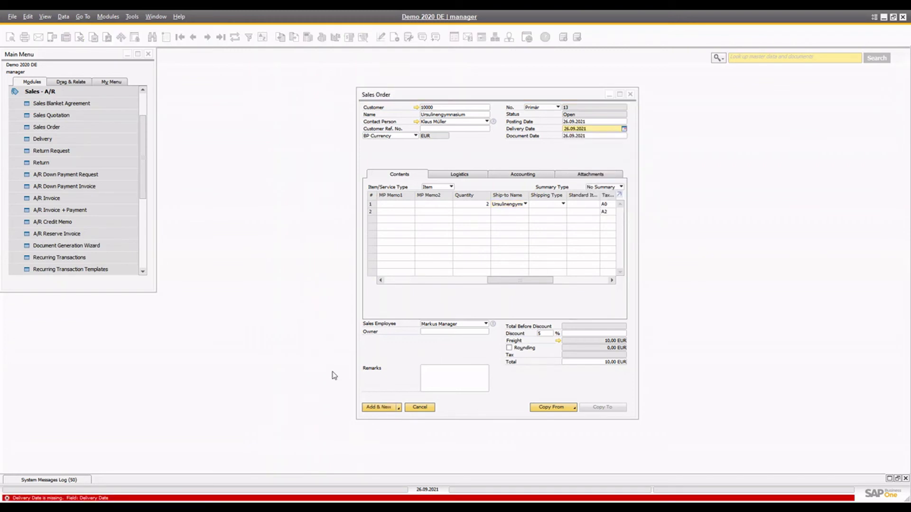
pyautogui.click(379, 409)
pyautogui.click(360, 278)
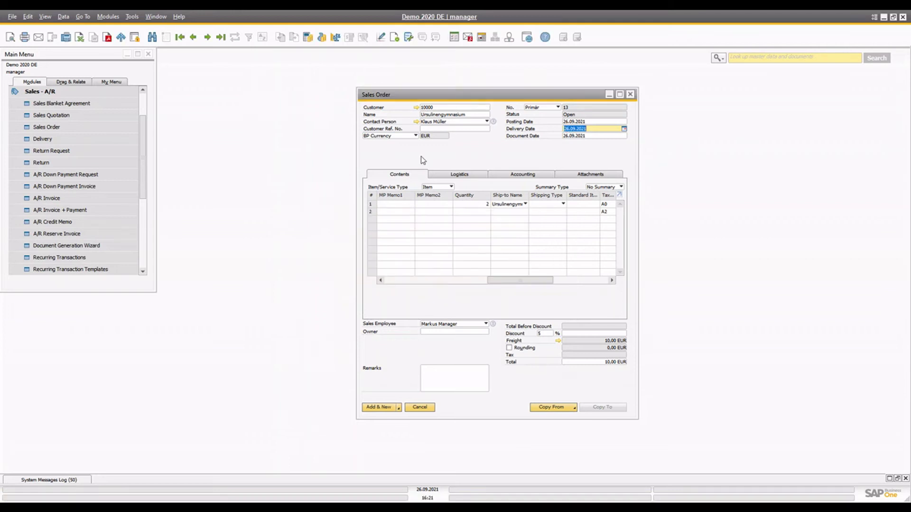
pyautogui.click(373, 405)
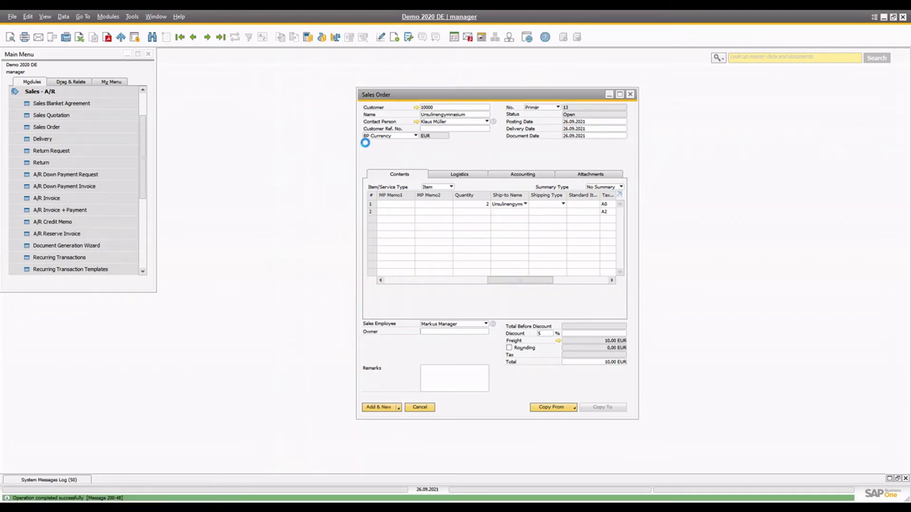
pyautogui.click(221, 37)
pyautogui.click(33, 91)
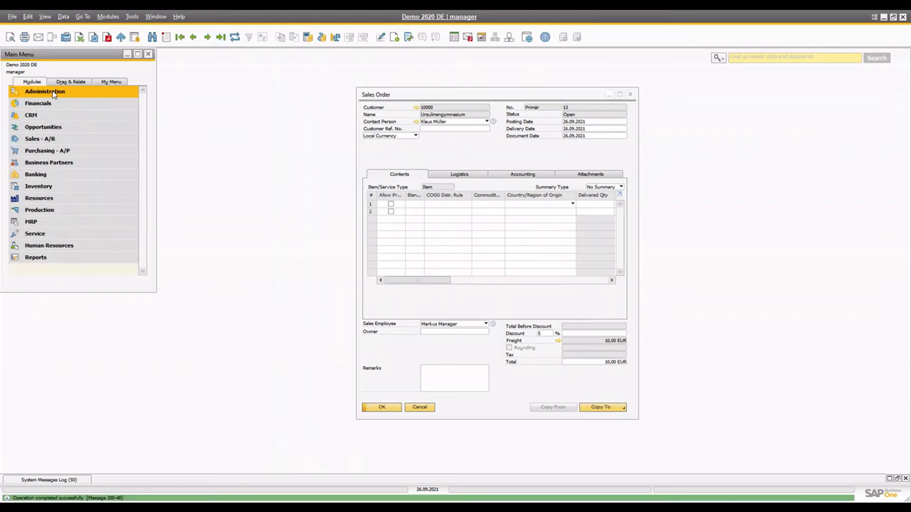
# List open sales orders in the Pick Pack and Production Manager
pyautogui.click(55, 186)
pyautogui.click(57, 186)
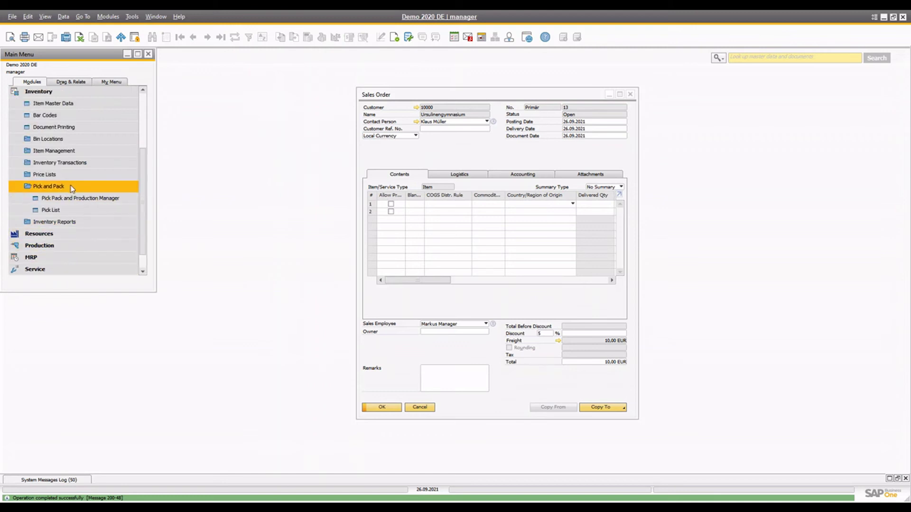
pyautogui.click(73, 198)
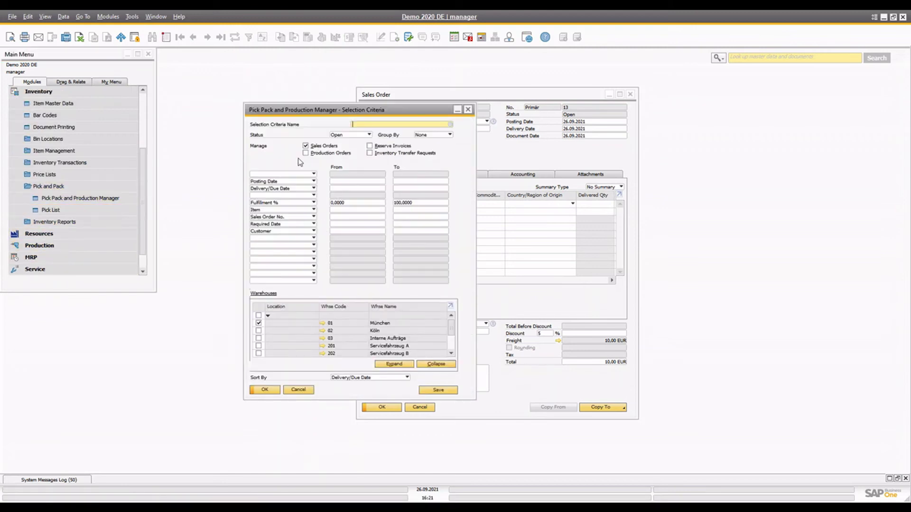
pyautogui.click(264, 391)
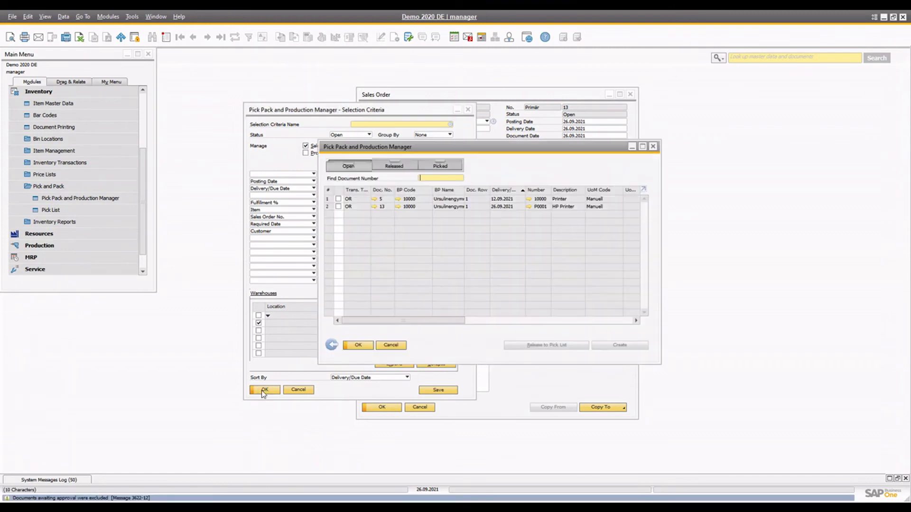
# Mark sales order 13's HP Printer row and create a transfer request from it
pyautogui.click(338, 206)
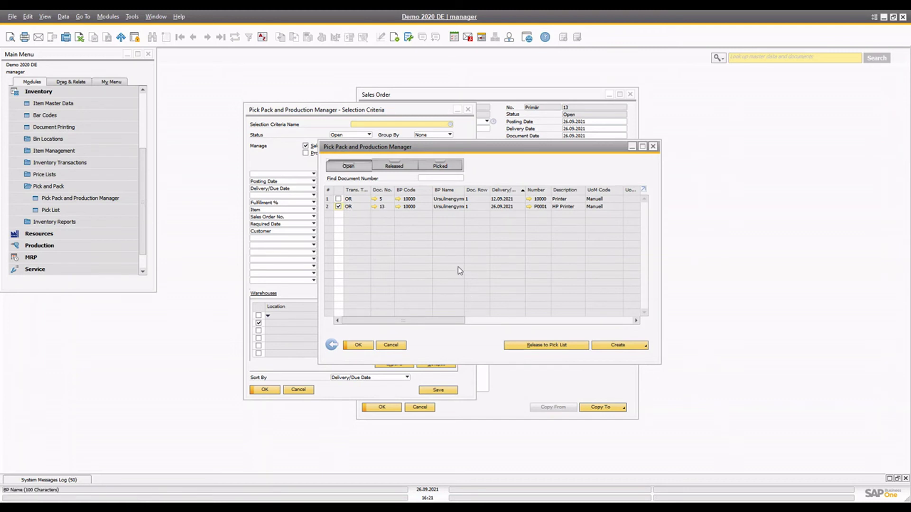
pyautogui.click(616, 348)
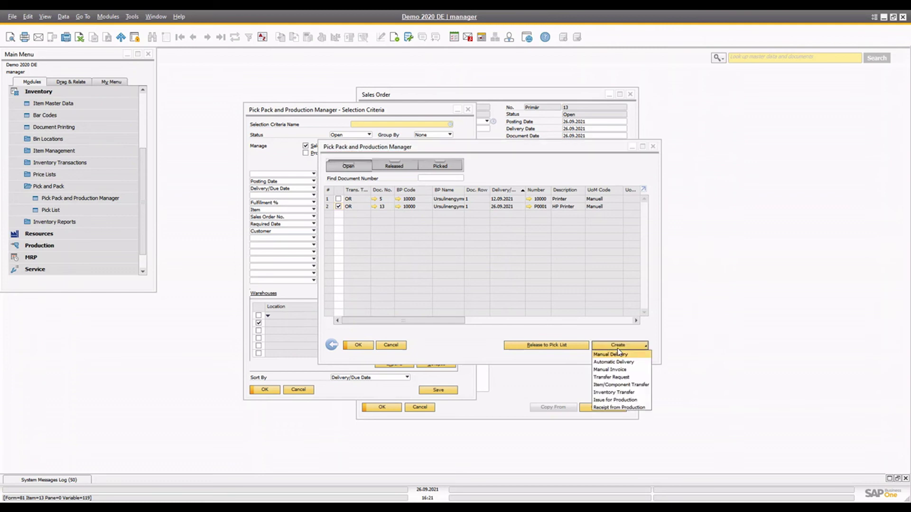
pyautogui.click(636, 377)
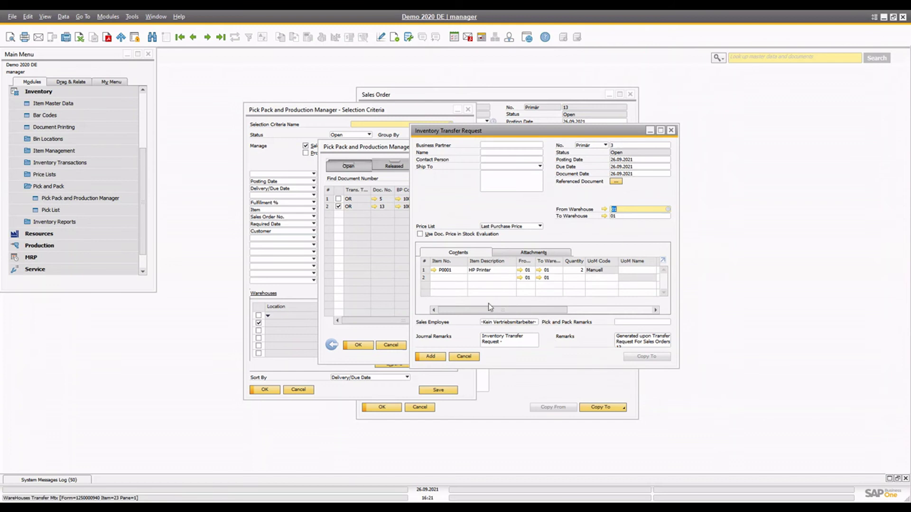
# Set row 1's To Warehouse to 02 and add transfer request No. 3
pyautogui.click(560, 272)
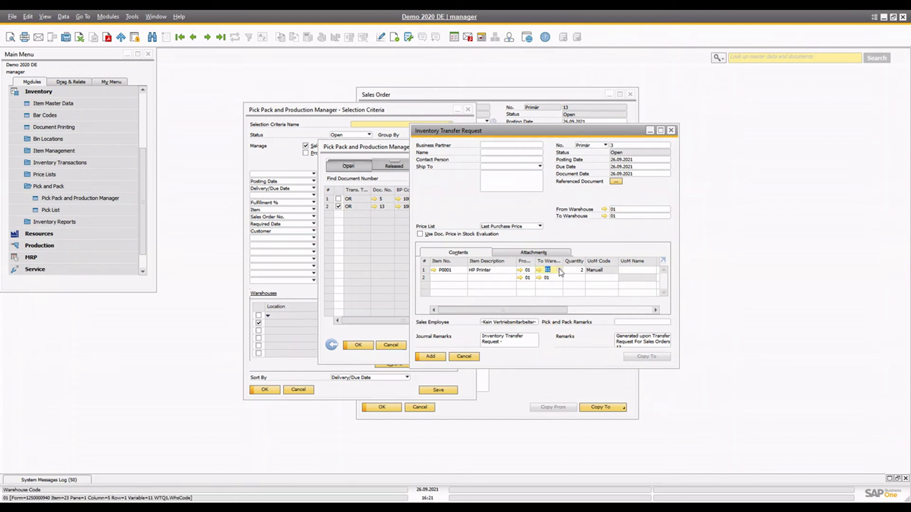
pyautogui.write('02')
pyautogui.press('Tab')
pyautogui.press('Return')
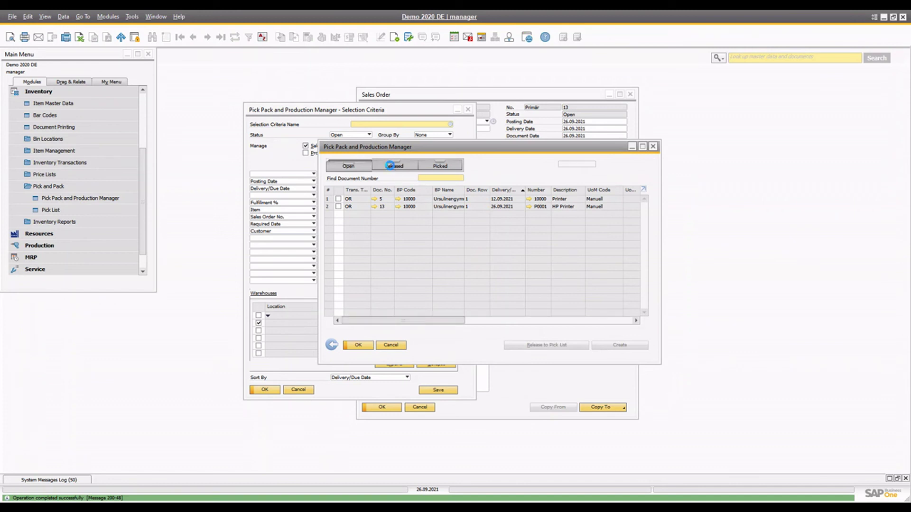
pyautogui.click(392, 167)
# Open Inventory Transfer Requests and browse to request No. 3 for the HP Printer into warehouse 02
pyautogui.click(338, 167)
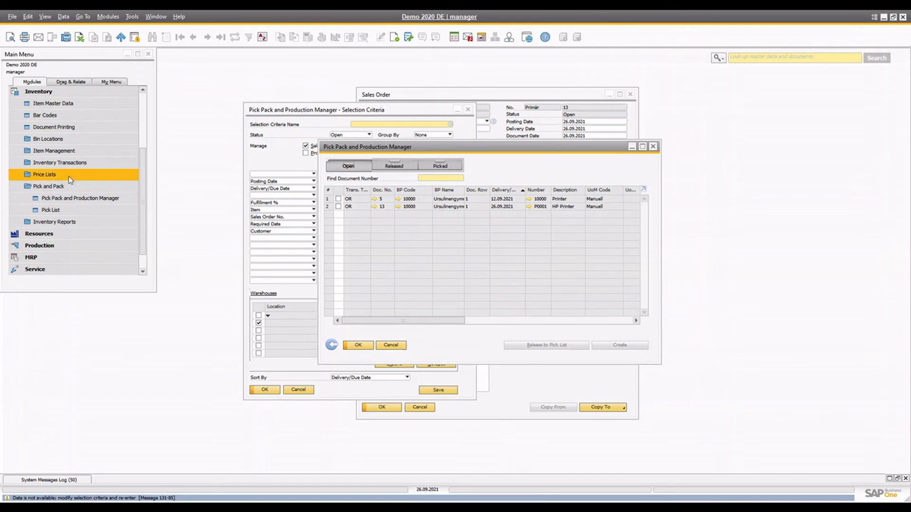
pyautogui.click(51, 95)
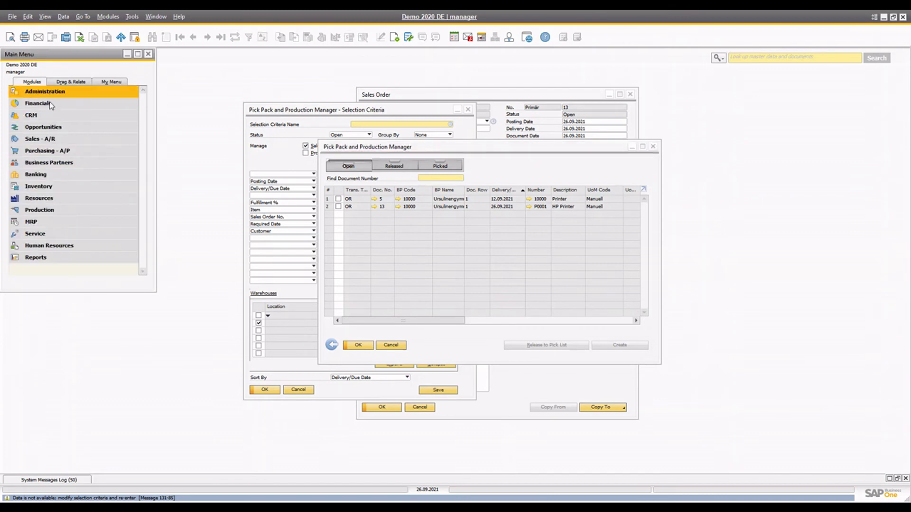
pyautogui.click(42, 192)
pyautogui.click(55, 162)
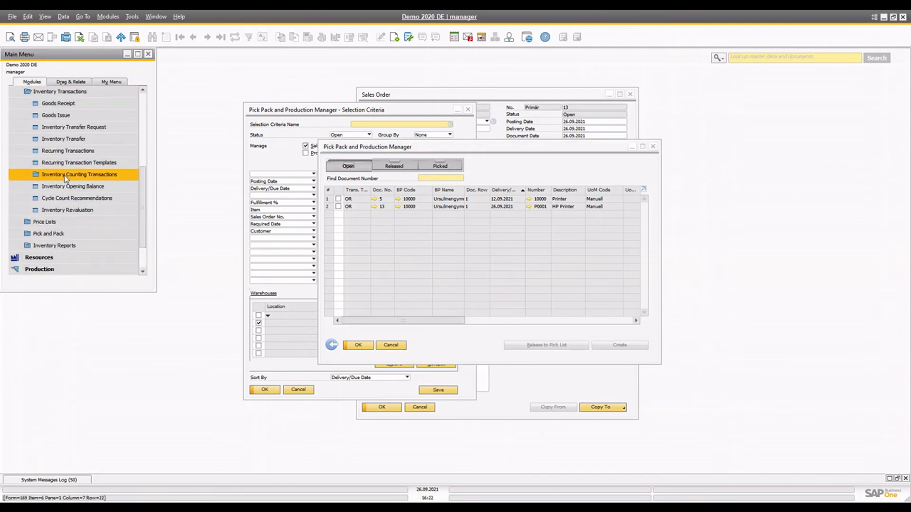
pyautogui.click(78, 127)
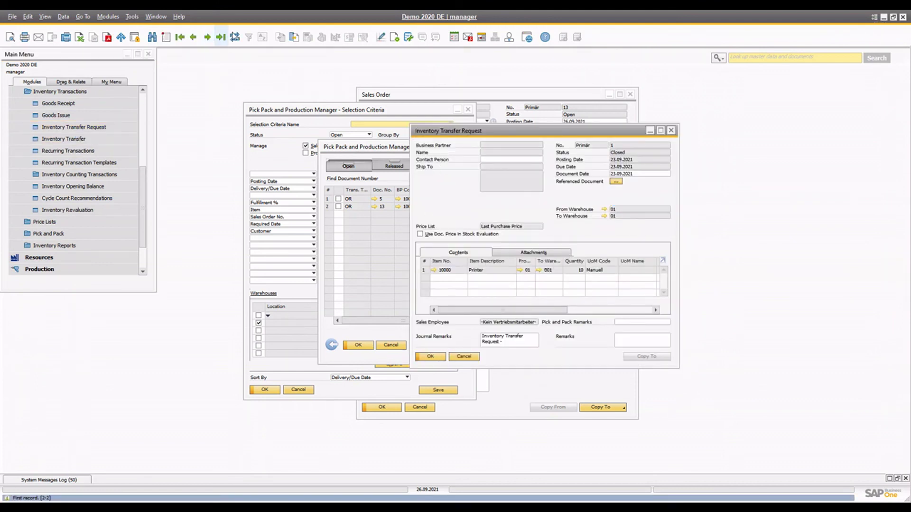
pyautogui.click(222, 37)
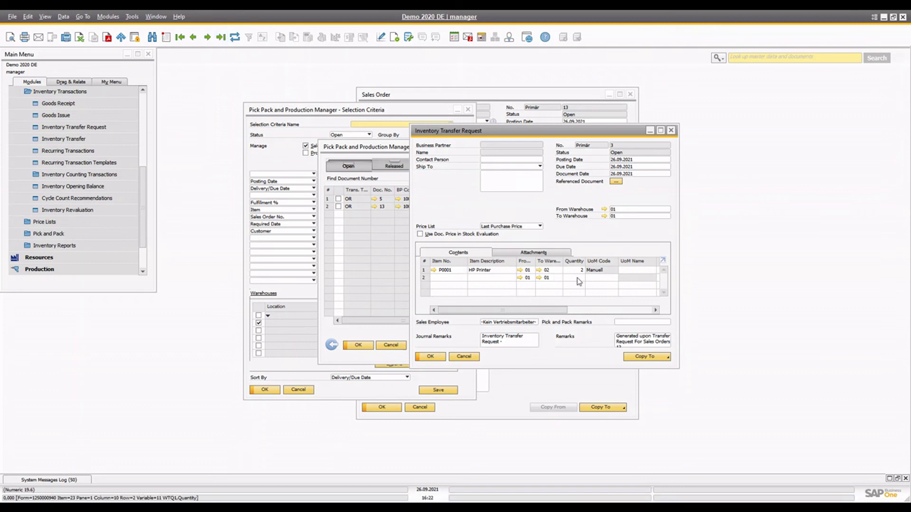
# Close the old Pick Pack Manager and reopen its selection criteria window
pyautogui.click(360, 323)
pyautogui.click(381, 346)
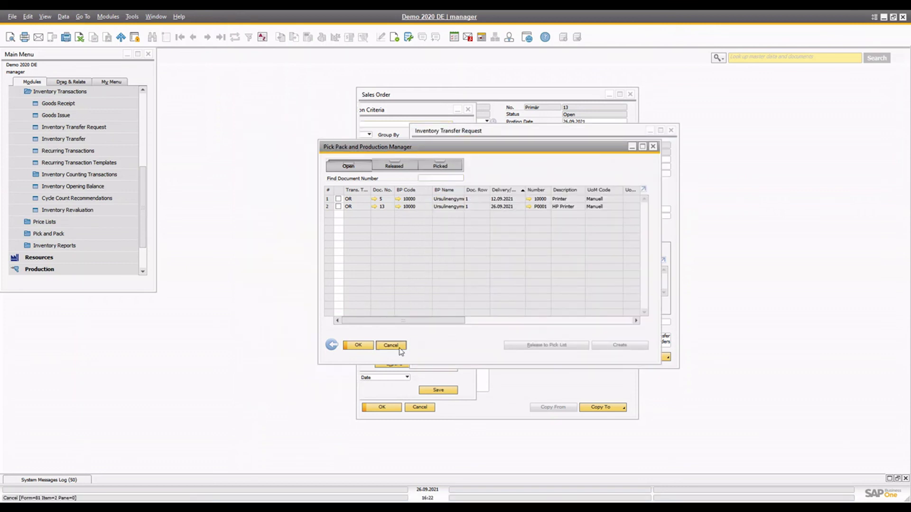
pyautogui.click(73, 93)
pyautogui.click(48, 234)
pyautogui.click(71, 245)
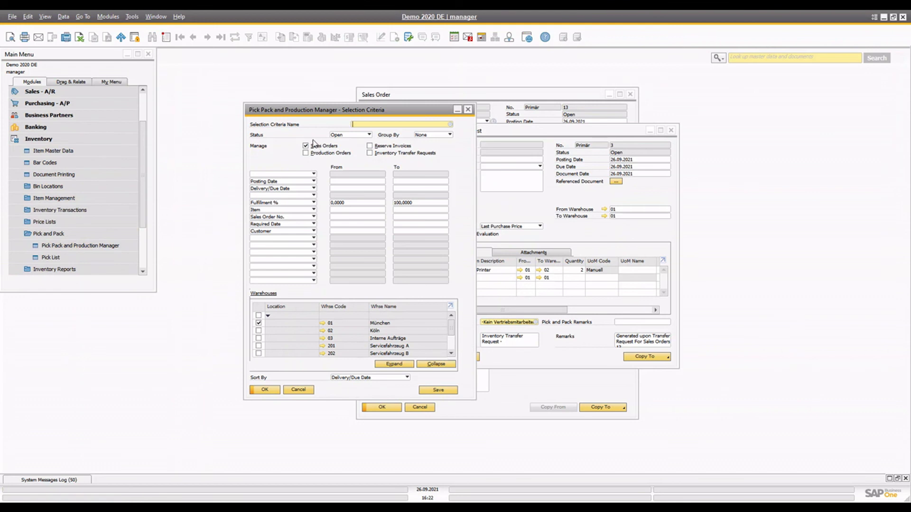
# List open inventory transfer requests instead of sales orders in the Pick Pack Manager
pyautogui.click(314, 146)
pyautogui.click(384, 153)
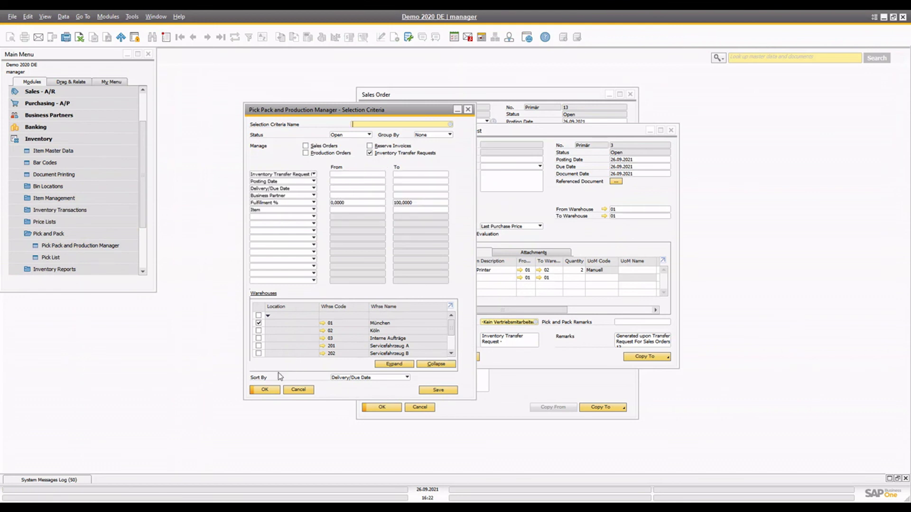
pyautogui.click(264, 390)
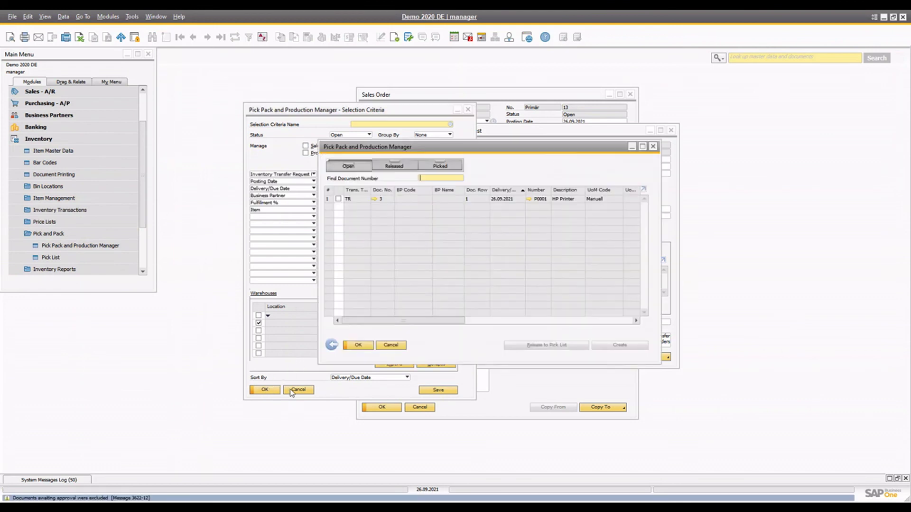
# Release transfer request 3 to pick list 14 and view it under Released
pyautogui.click(339, 200)
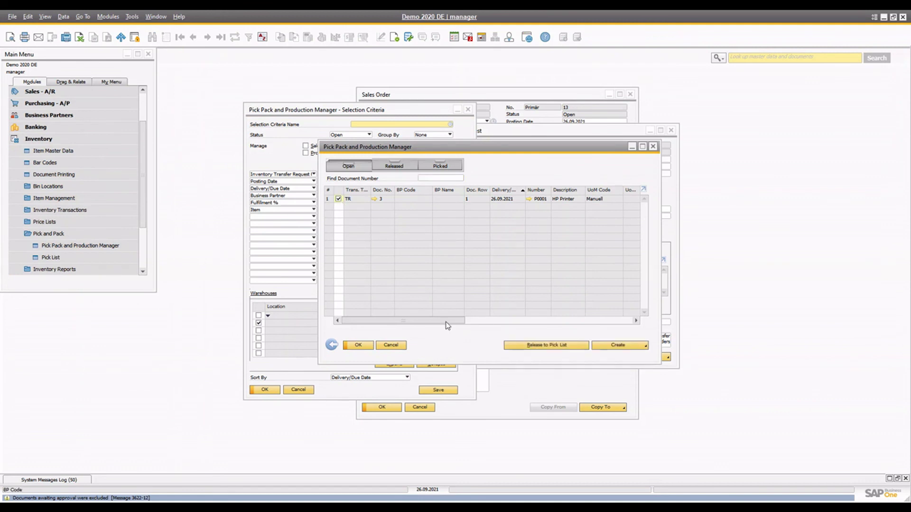
pyautogui.click(583, 347)
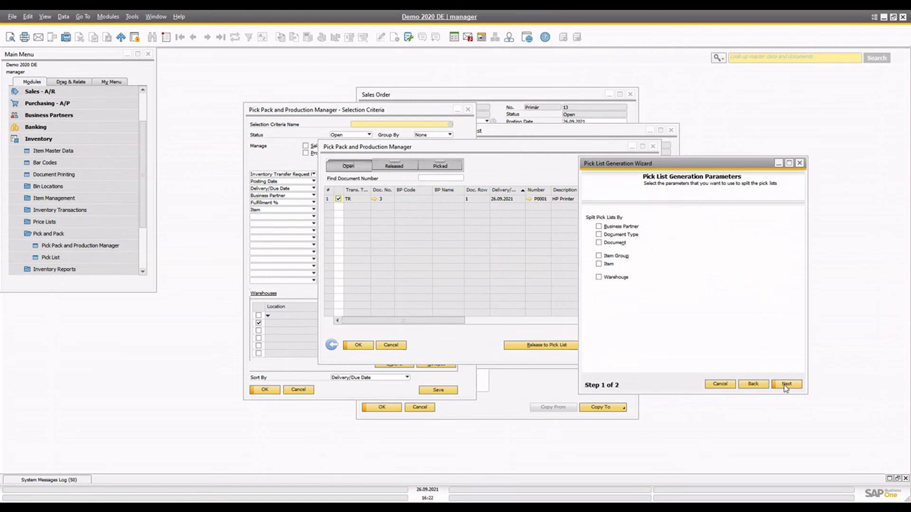
pyautogui.click(786, 384)
pyautogui.click(786, 384)
pyautogui.click(394, 165)
# Create and add inventory transfer No. 6 from pick list 14, moving P0001 HP Printer from 01 to 02
pyautogui.click(338, 196)
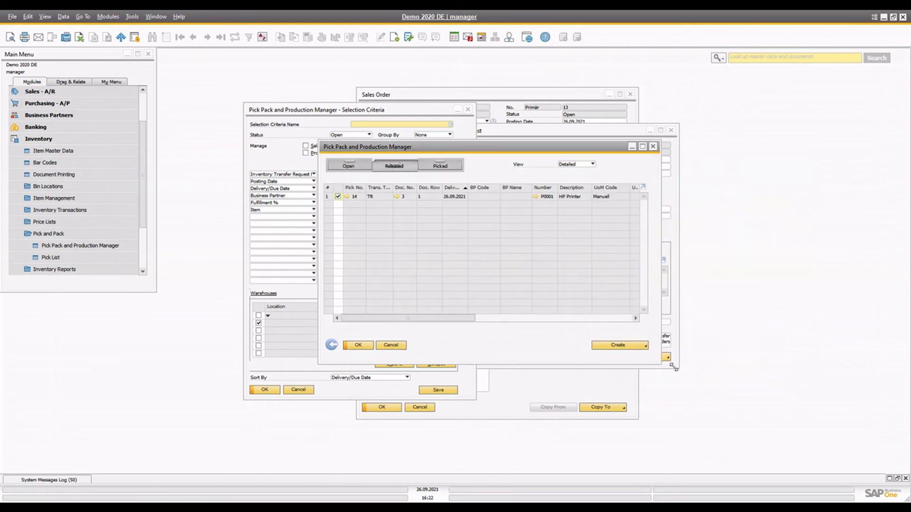
pyautogui.click(624, 345)
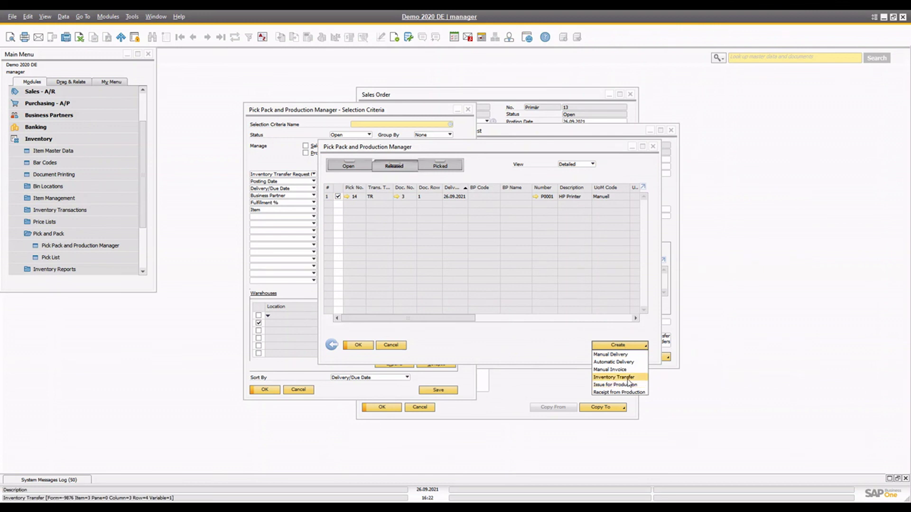
pyautogui.click(628, 379)
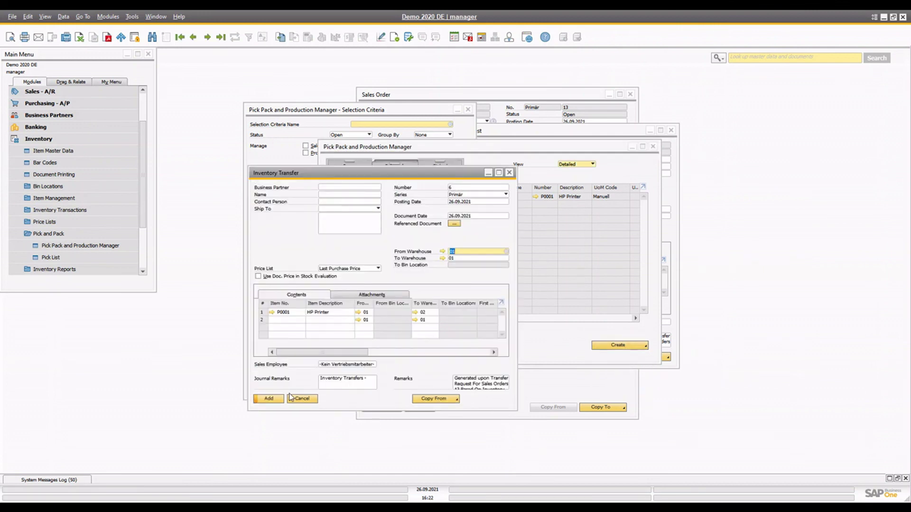
pyautogui.click(269, 398)
pyautogui.click(363, 266)
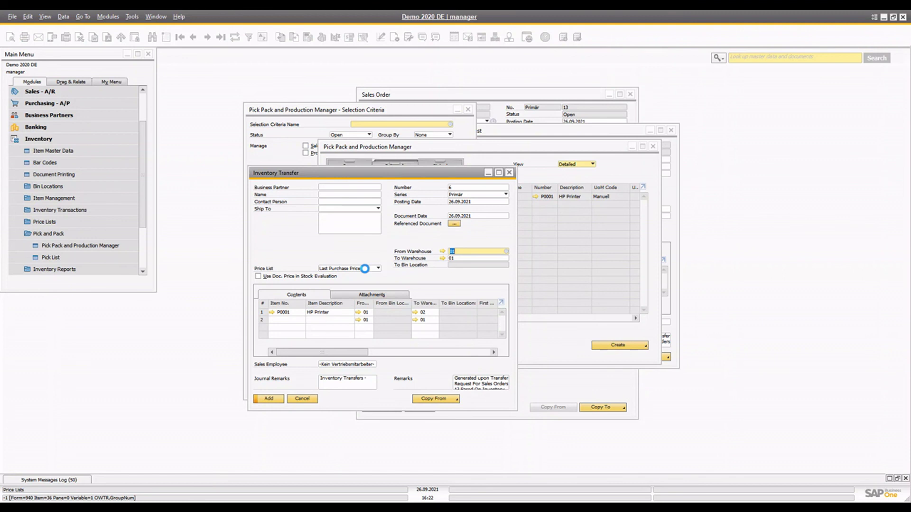